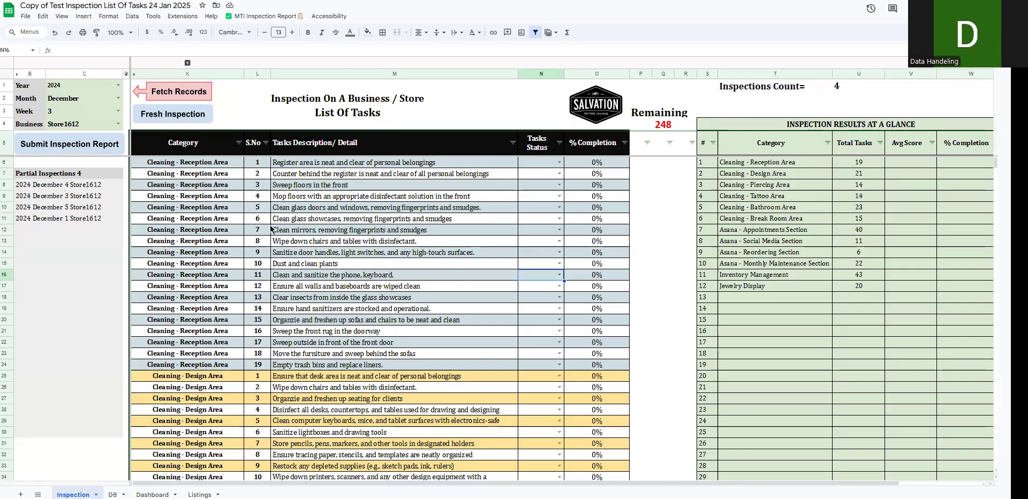
- Review the partial inspections list and the blank statuses of the Appointment #1 and #2 tasks in the DB sheet
{"action": "left_click_drag", "start_coordinate": [37, 185], "coordinate": [102, 432]}
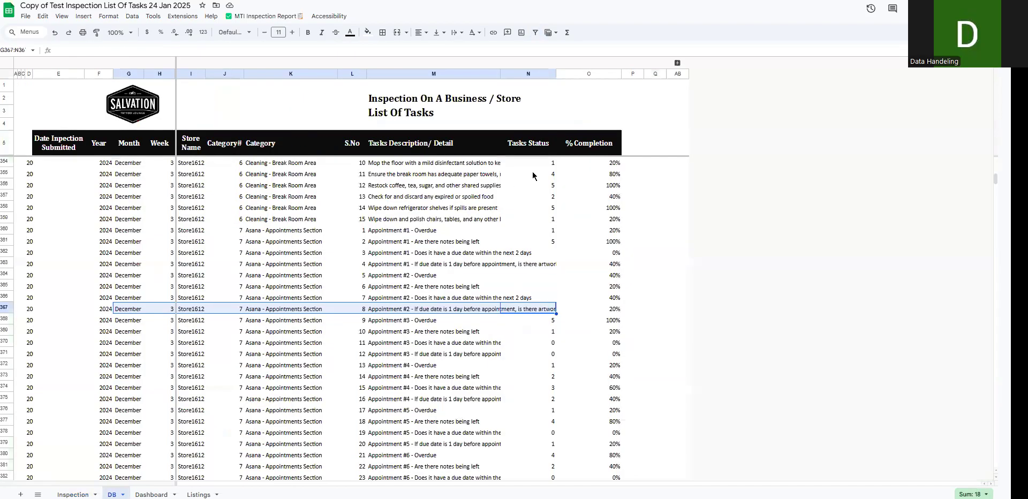
{"action": "left_click", "coordinate": [533, 174]}
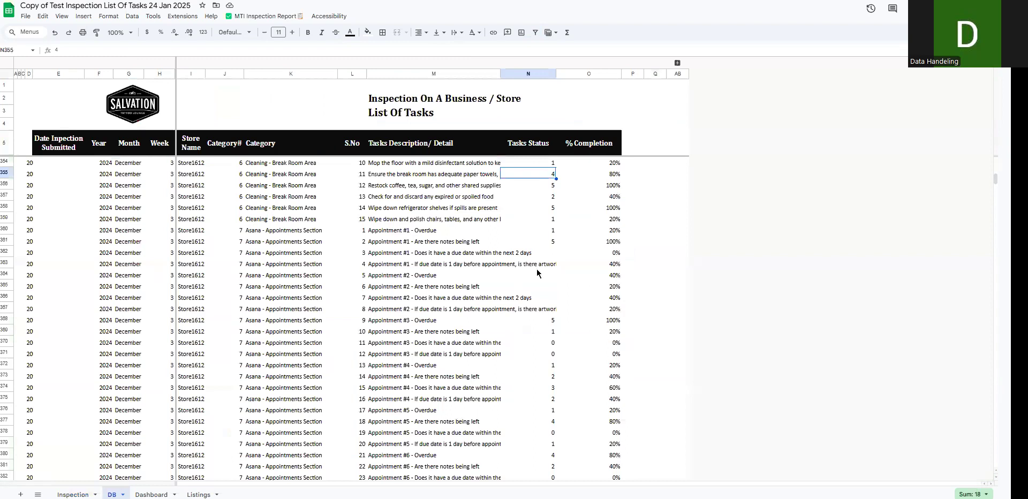
{"action": "left_click", "coordinate": [547, 254]}
{"action": "left_click_drag", "start_coordinate": [547, 282], "coordinate": [461, 309]}
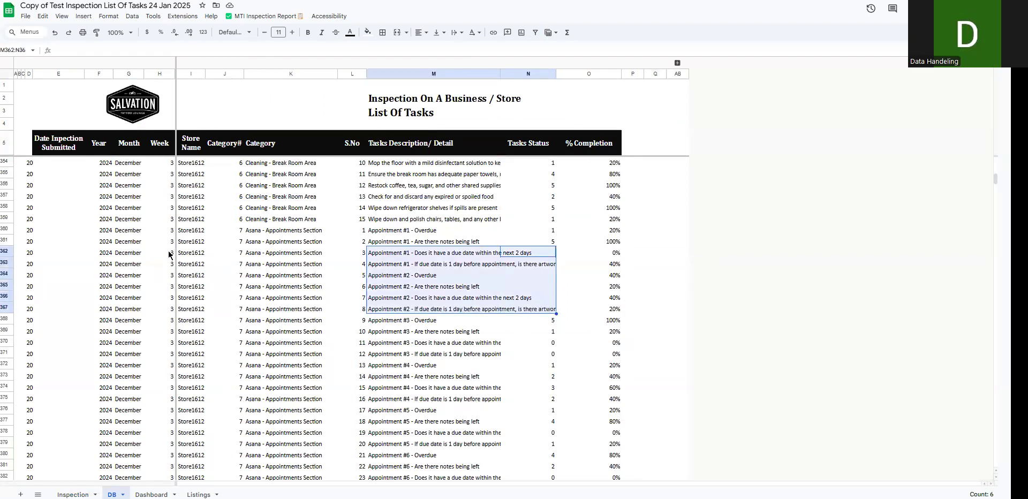
- Examine the blank task statuses among the December week 4 Reception Area records at the start of the DB data
{"action": "left_click", "coordinate": [529, 167]}
{"action": "key", "text": "ctrl+Up"}
{"action": "key", "text": "ctrl+Up"}
{"action": "key", "text": "ctrl+Up"}
{"action": "key", "text": "Down"}
{"action": "left_click_drag", "start_coordinate": [534, 189], "coordinate": [198, 246]}
{"action": "left_click", "coordinate": [544, 270]}
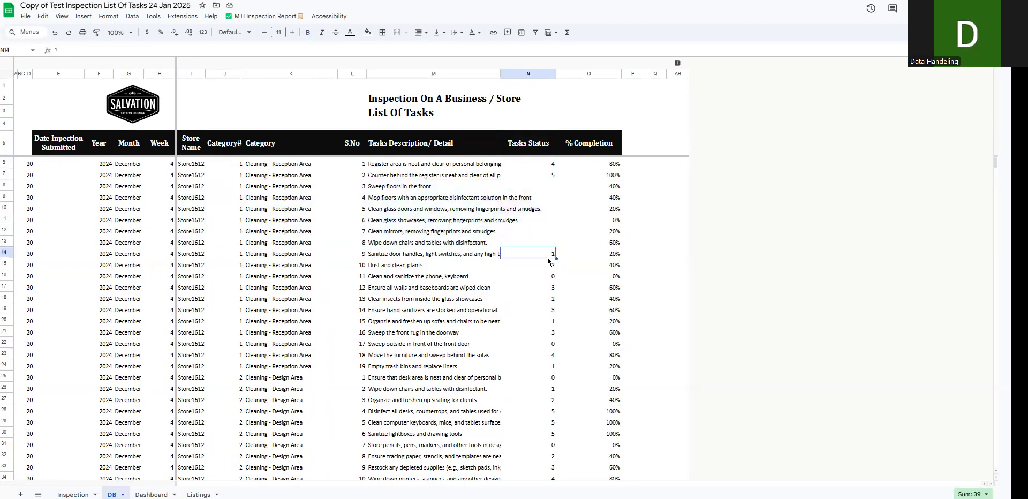
- Locate and select the blank status cells of the December week 5 Bathroom Area tasks in the DB sheet
{"action": "key", "text": "ctrl+Down"}
{"action": "key", "text": "Down"}
{"action": "key", "text": "Down"}
{"action": "key", "text": "Down"}
{"action": "key", "text": "Down"}
{"action": "key", "text": "Down"}
{"action": "key", "text": "Down"}
{"action": "key", "text": "Down"}
{"action": "key", "text": "Down"}
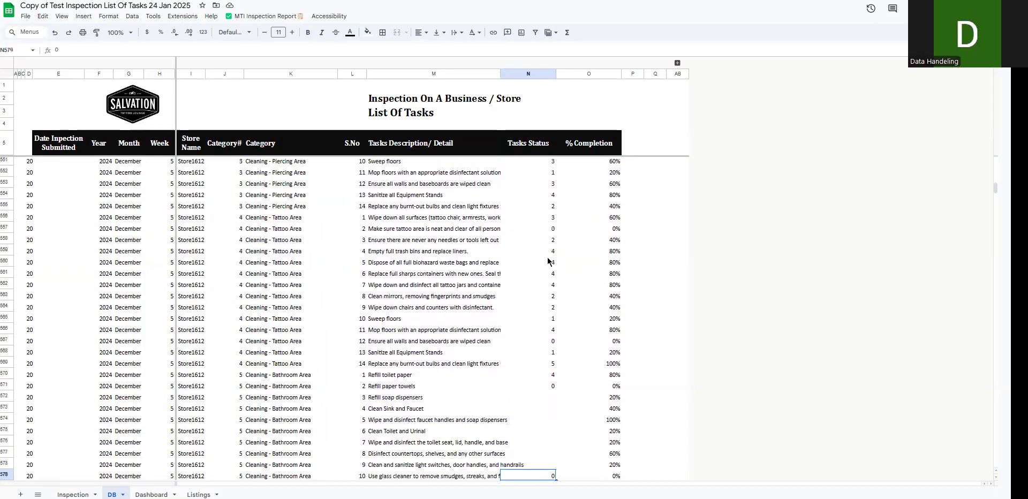
{"action": "key", "text": "Up"}
{"action": "key", "text": "Up"}
{"action": "key", "text": "Up"}
{"action": "key", "text": "Up"}
{"action": "key", "text": "Up"}
{"action": "key", "text": "Up"}
{"action": "key", "text": "Up"}
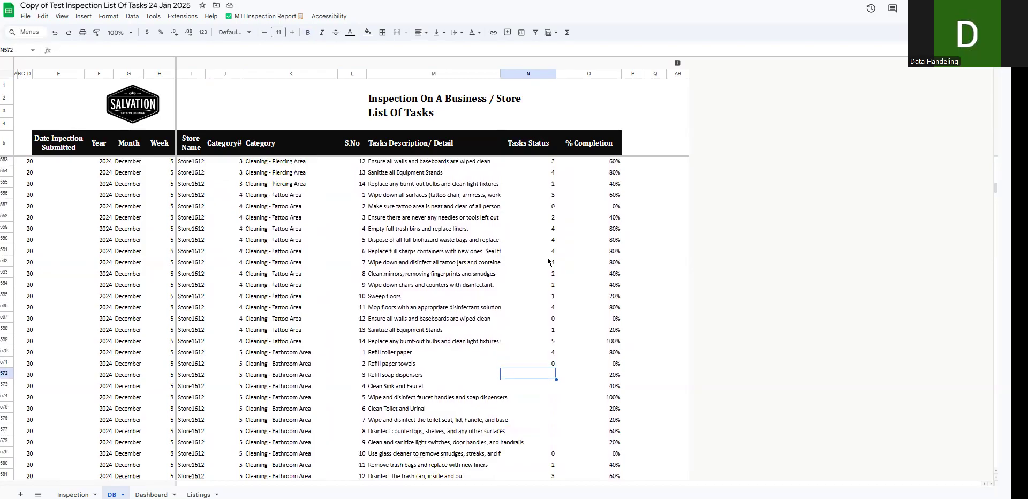
{"action": "key", "text": "shift+Down"}
{"action": "key", "text": "shift+Down"}
{"action": "key", "text": "shift+Down"}
{"action": "key", "text": "shift+Down"}
{"action": "key", "text": "shift+Down"}
{"action": "key", "text": "shift+Down"}
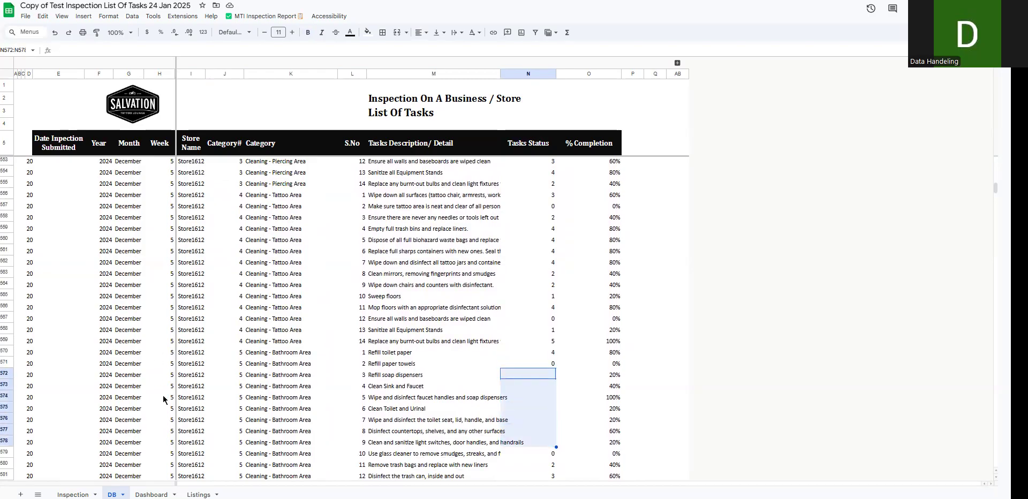
- Set the Inspection sheet's week to 4 and fetch the incomplete December 2024 records for Store1612
{"action": "left_click", "coordinate": [72, 494]}
{"action": "left_click_drag", "start_coordinate": [31, 187], "coordinate": [27, 224]}
{"action": "left_click", "coordinate": [67, 187]}
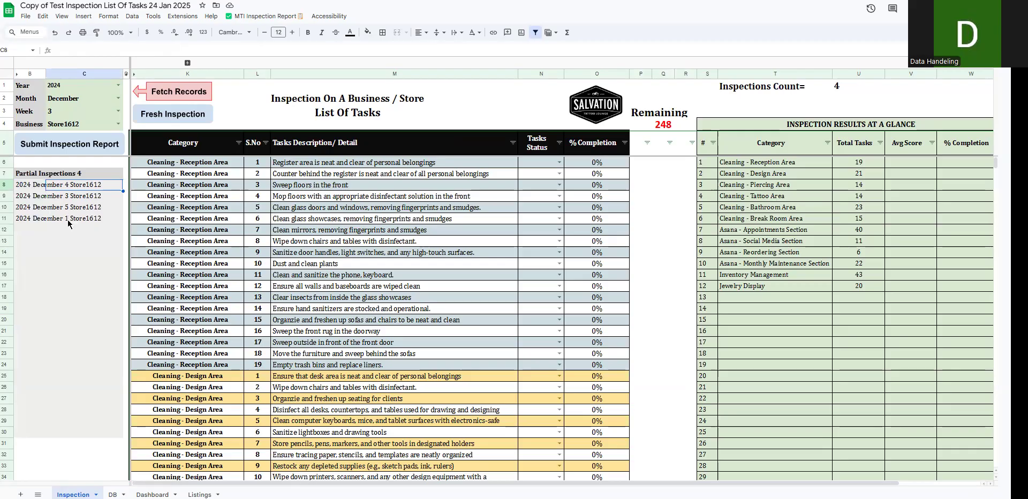
{"action": "left_click", "coordinate": [119, 112]}
{"action": "left_click", "coordinate": [63, 170]}
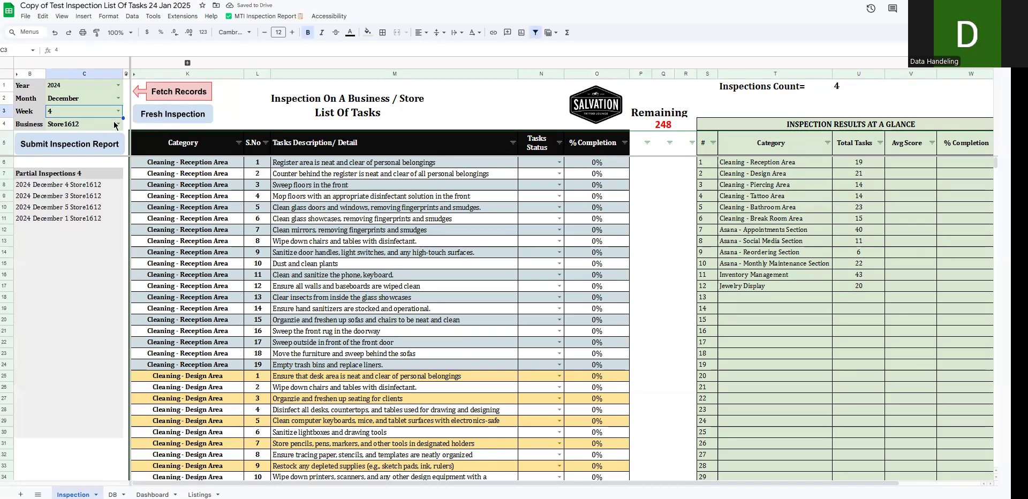
{"action": "left_click", "coordinate": [71, 87]}
{"action": "left_click", "coordinate": [69, 99]}
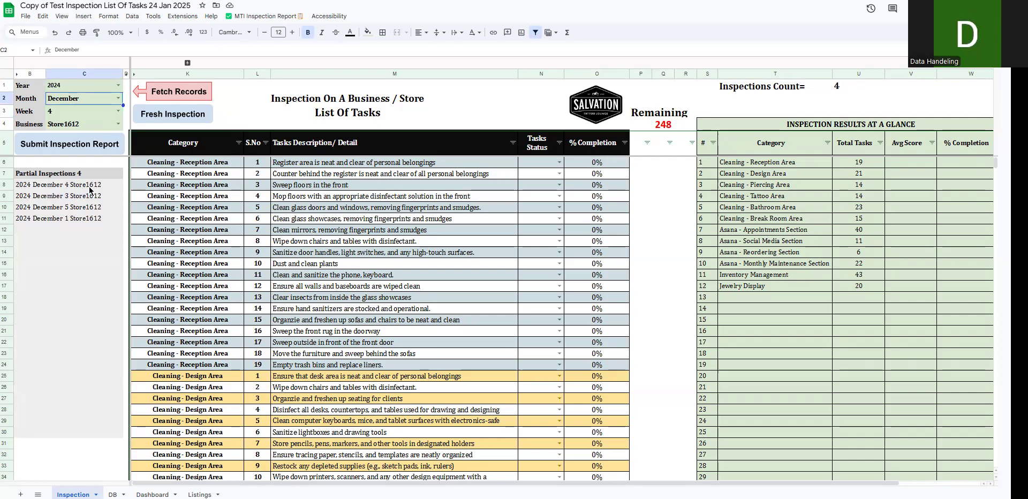
{"action": "left_click", "coordinate": [168, 100]}
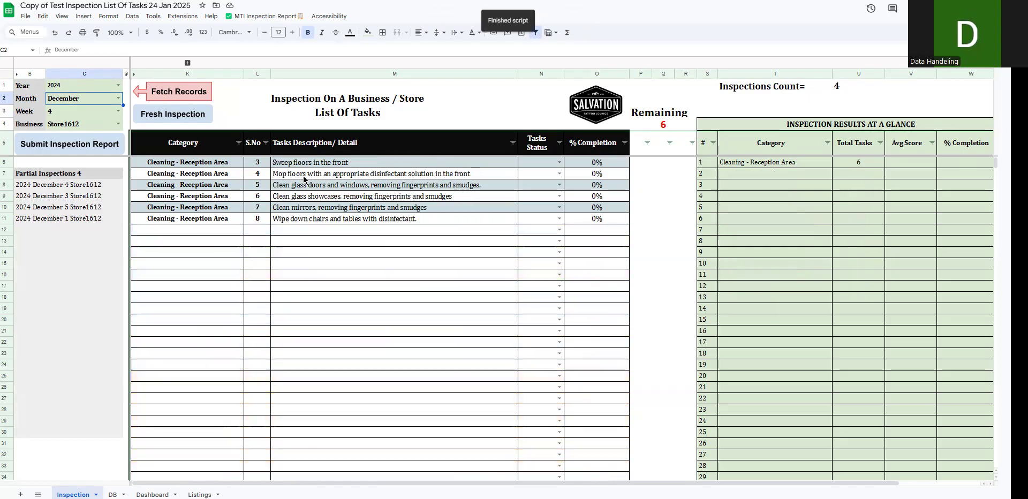
- Score the "Sweep floors in the front" task 0 and the other five fetched Reception Area tasks 5
{"action": "left_click_drag", "start_coordinate": [167, 163], "coordinate": [573, 221]}
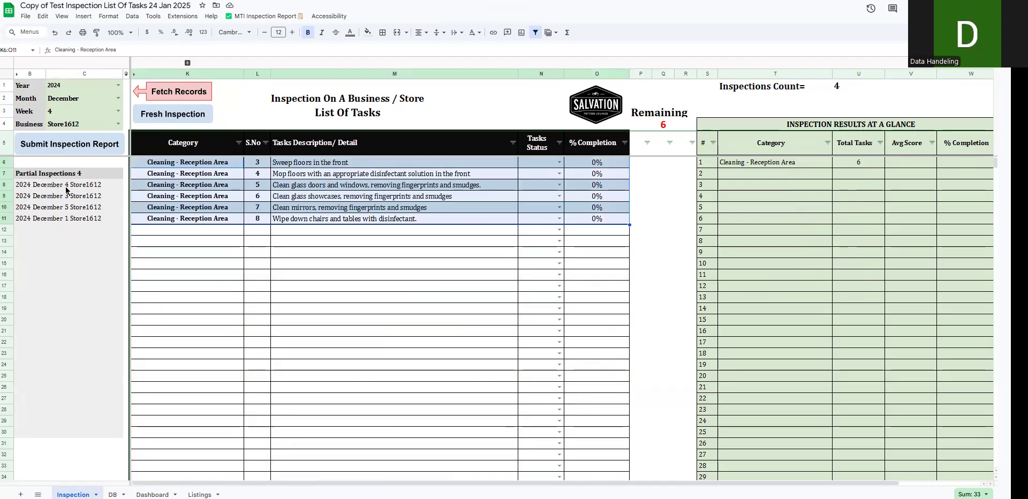
{"action": "left_click", "coordinate": [556, 164]}
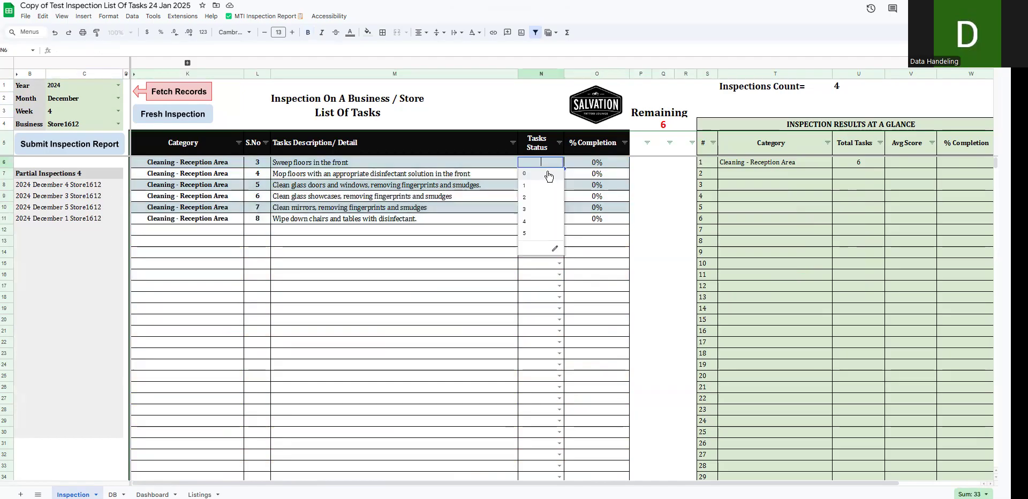
{"action": "left_click", "coordinate": [543, 179]}
{"action": "left_click", "coordinate": [559, 174]}
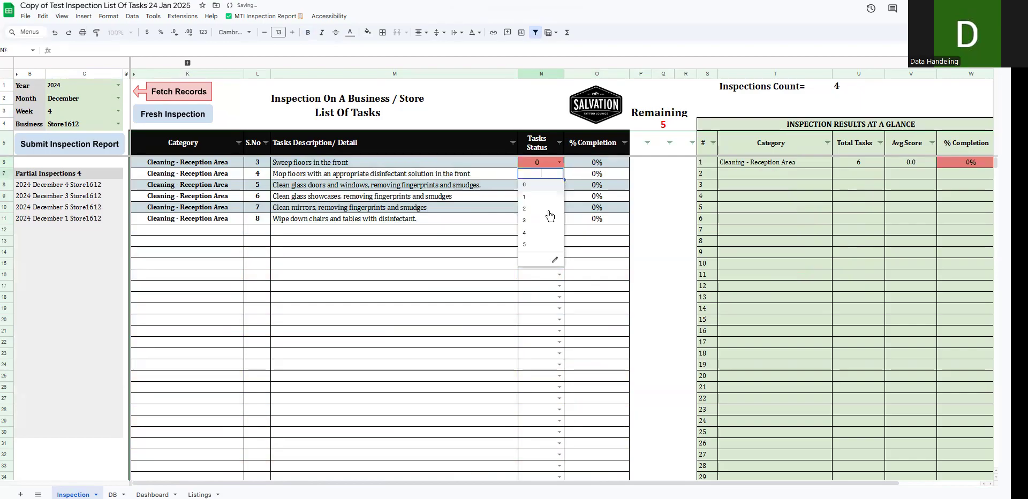
{"action": "left_click", "coordinate": [541, 245]}
{"action": "left_click_drag", "start_coordinate": [562, 199], "coordinate": [558, 222]}
{"action": "left_click", "coordinate": [529, 243]}
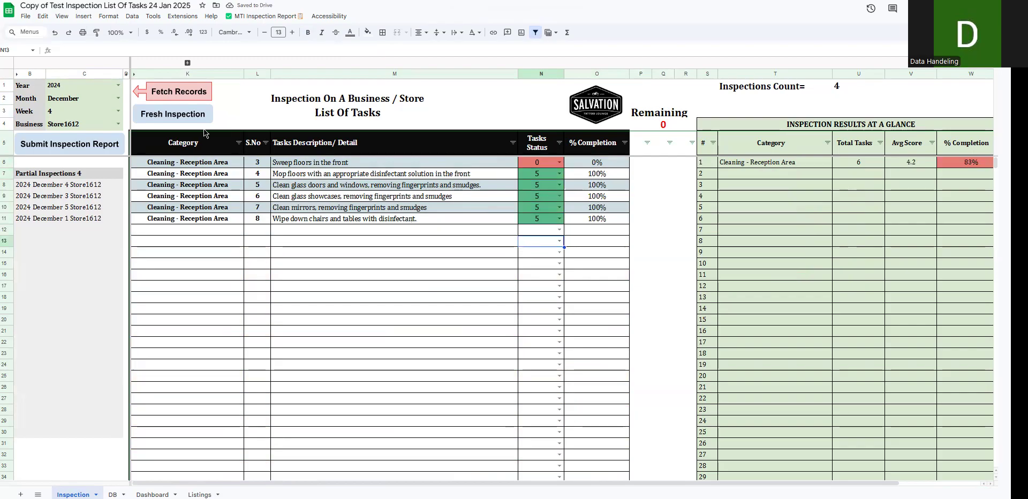
- Submit the completed week 4 inspection report and check the list of partial inspections
{"action": "left_click_drag", "start_coordinate": [416, 222], "coordinate": [595, 163]}
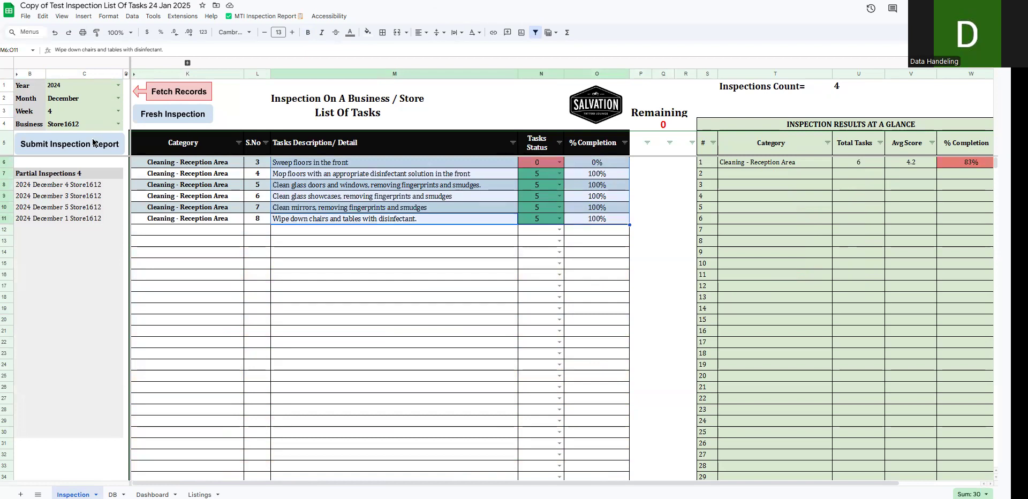
{"action": "left_click", "coordinate": [67, 149]}
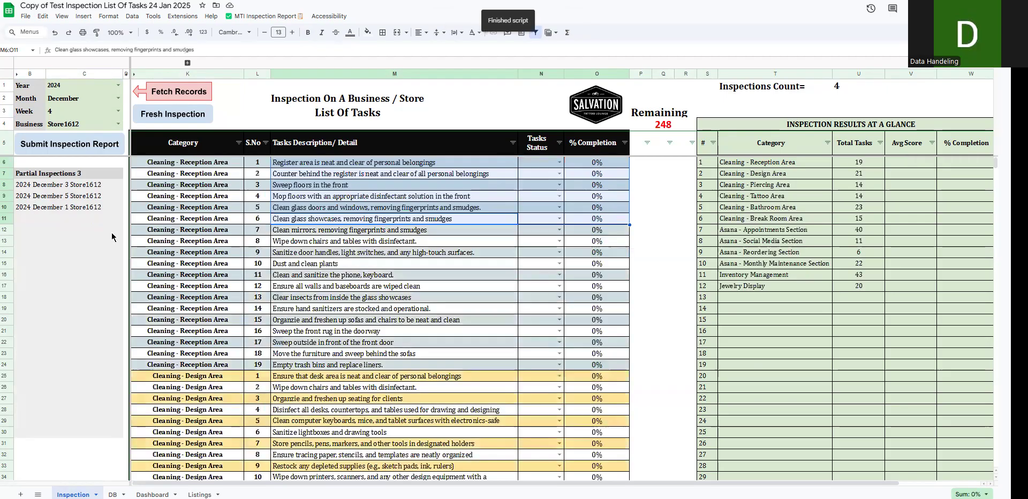
{"action": "left_click_drag", "start_coordinate": [75, 185], "coordinate": [70, 208]}
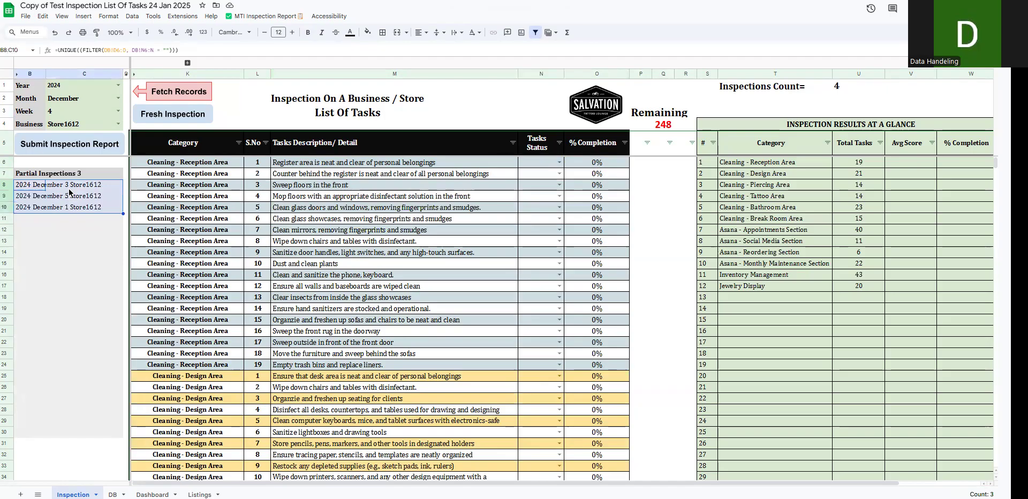
- Change the week to 5 and fetch its incomplete inspection records
{"action": "left_click", "coordinate": [117, 111]}
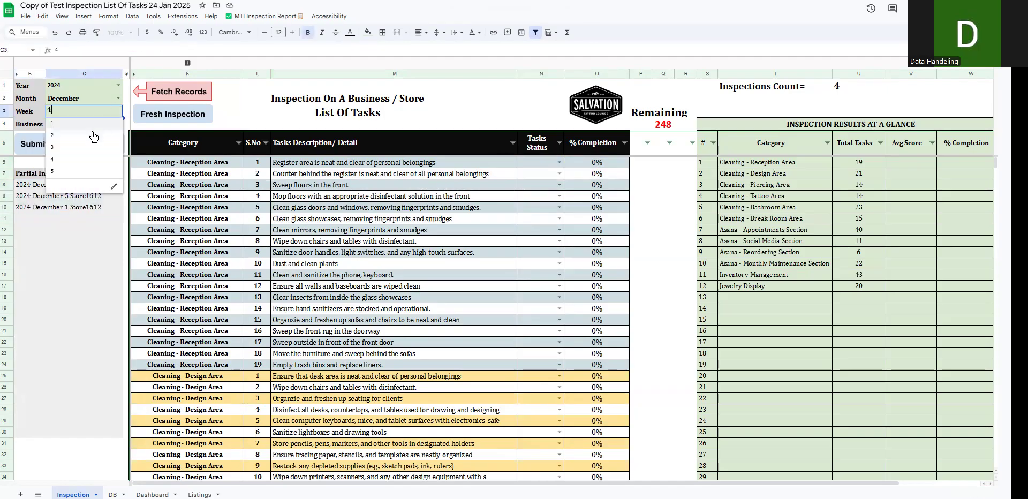
{"action": "left_click", "coordinate": [71, 171]}
{"action": "left_click", "coordinate": [164, 94]}
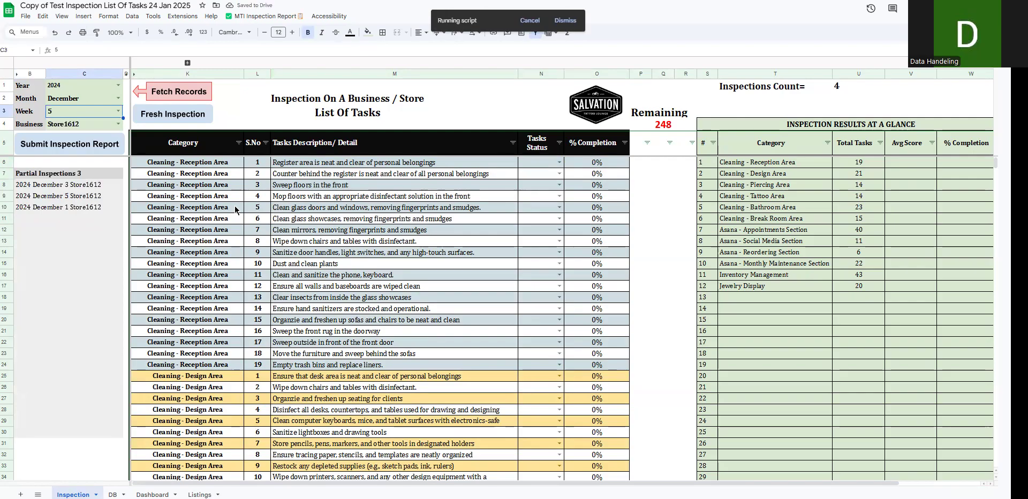
- Score all seven fetched Bathroom Area tasks 4 and submit the week 5 inspection report
{"action": "left_click", "coordinate": [545, 164]}
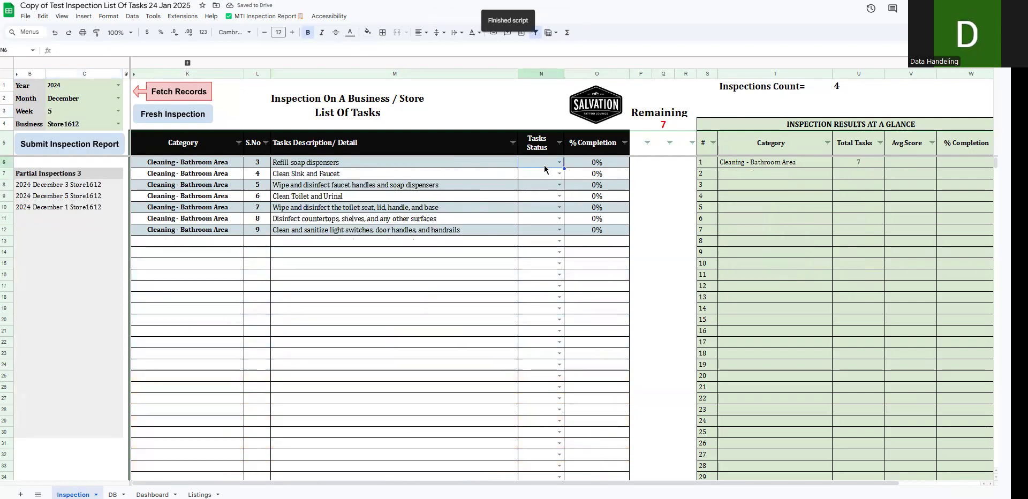
{"action": "left_click", "coordinate": [558, 162]}
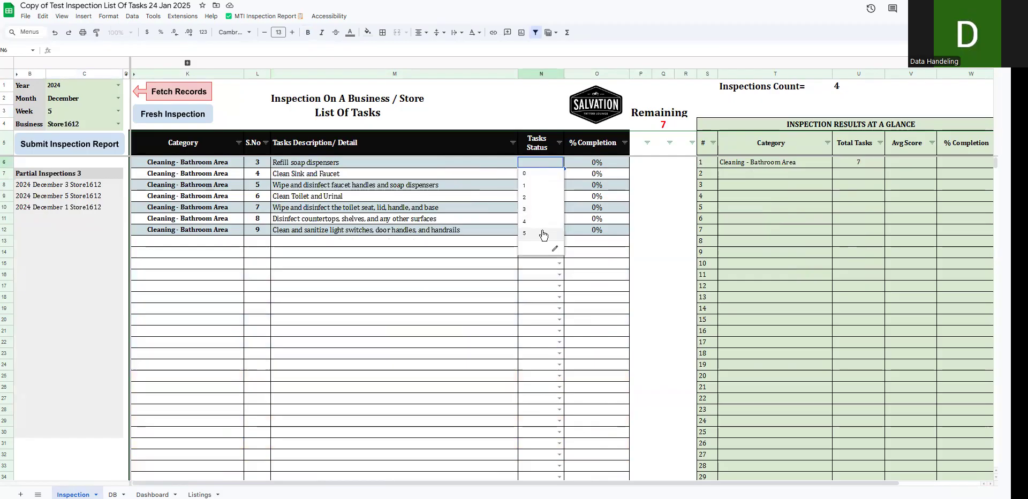
{"action": "left_click", "coordinate": [552, 221]}
{"action": "left_click_drag", "start_coordinate": [564, 167], "coordinate": [562, 236]}
{"action": "left_click", "coordinate": [100, 153]}
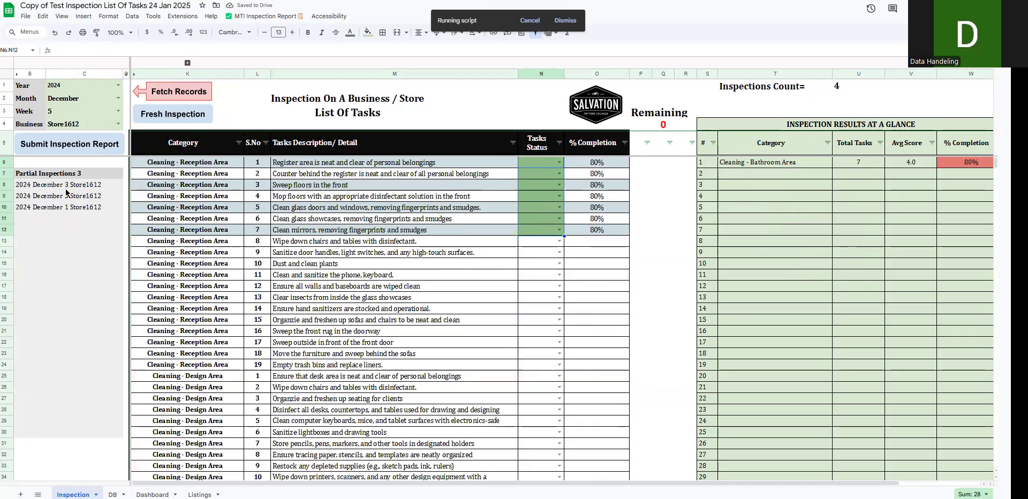
- Review the outstanding partial inspections, the Remaining counter and the fresh task list
{"action": "left_click_drag", "start_coordinate": [42, 188], "coordinate": [82, 200]}
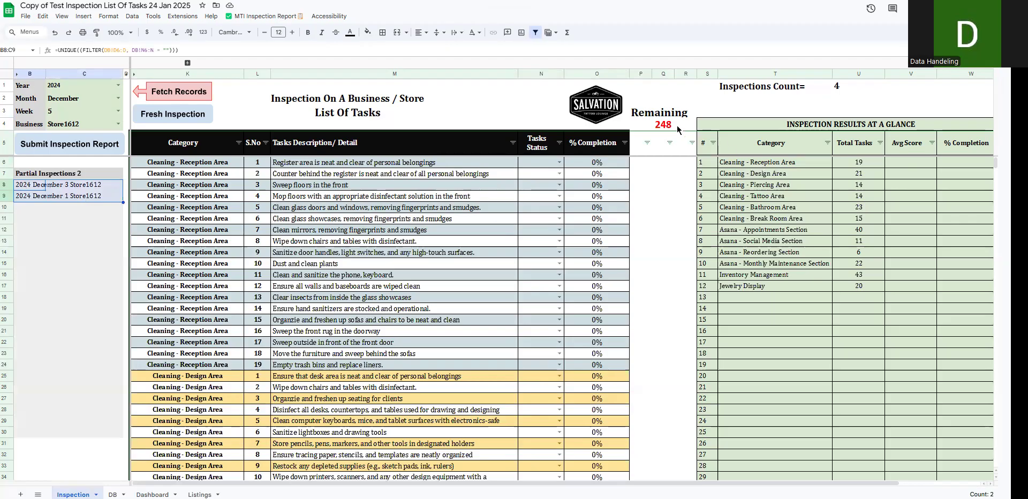
{"action": "left_click", "coordinate": [660, 127]}
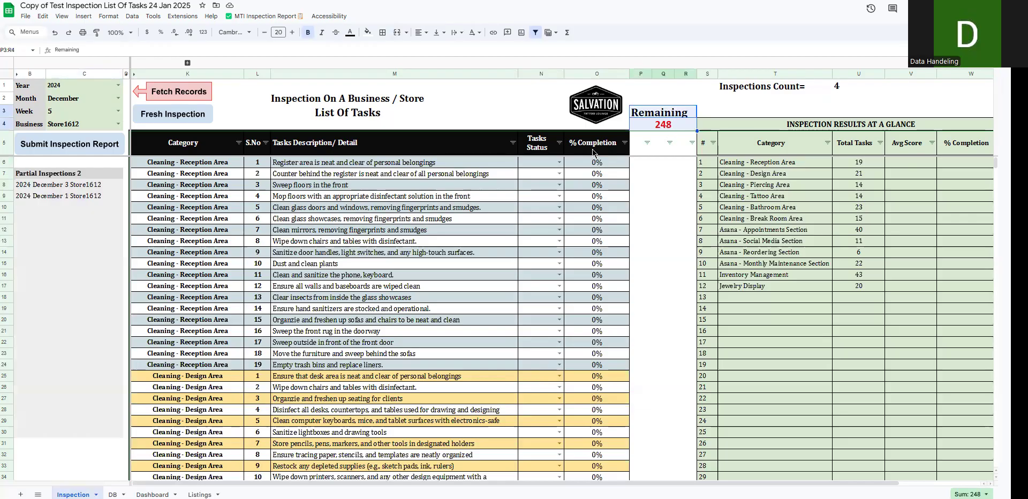
{"action": "left_click_drag", "start_coordinate": [432, 163], "coordinate": [433, 310]}
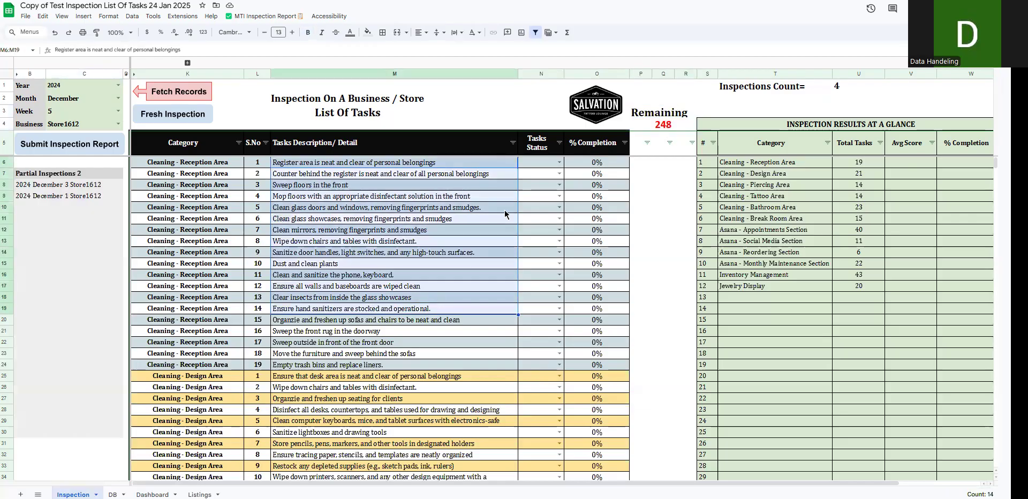
{"action": "left_click", "coordinate": [559, 162]}
{"action": "left_click", "coordinate": [543, 178]}
{"action": "left_click_drag", "start_coordinate": [563, 167], "coordinate": [557, 387]}
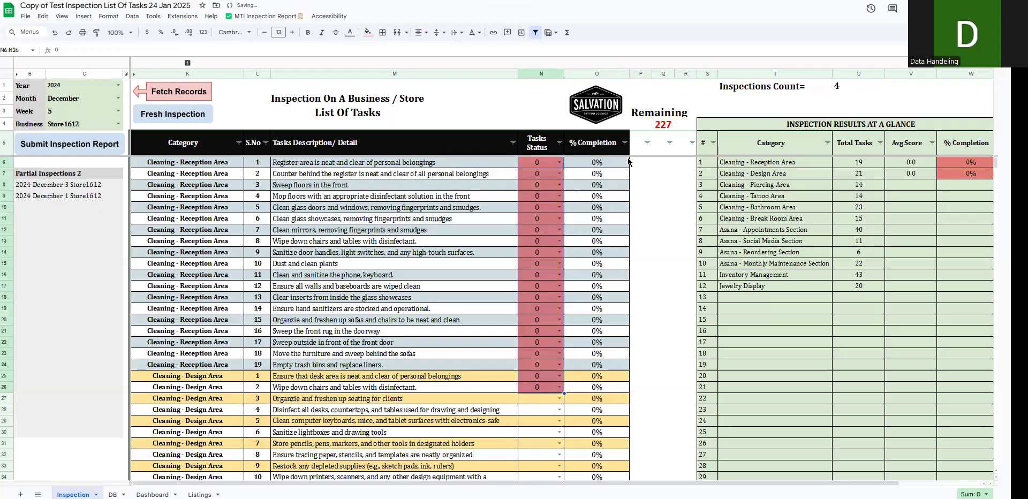
{"action": "left_click_drag", "start_coordinate": [563, 393], "coordinate": [561, 435]}
{"action": "key", "text": "ctrl+z"}
{"action": "key", "text": "ctrl+z"}
{"action": "key", "text": "ctrl+z"}
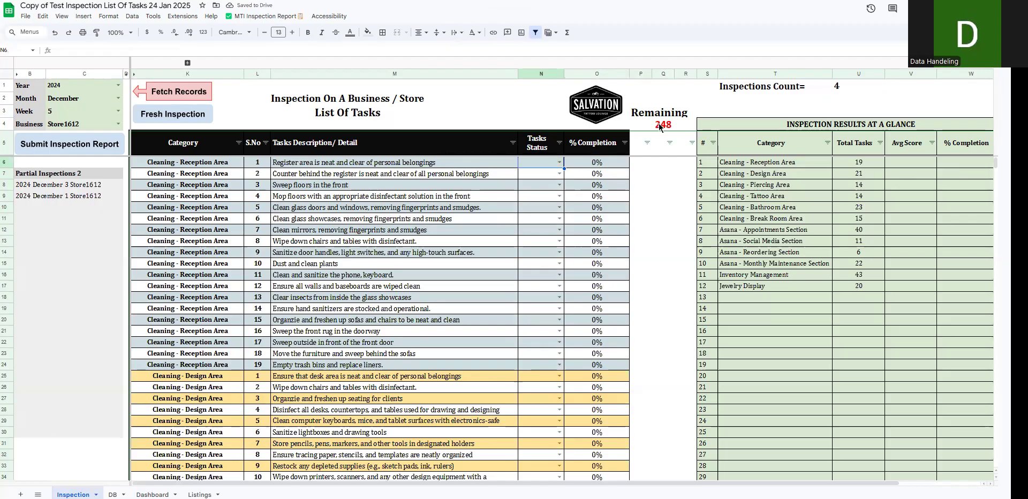
- Set the first task's status to 5 and copy it down to the last Jewelry Display task, "Check staff awareness."
{"action": "left_click", "coordinate": [559, 162]}
{"action": "left_click", "coordinate": [525, 192]}
{"action": "left_click", "coordinate": [559, 163]}
{"action": "left_click", "coordinate": [543, 236]}
{"action": "scroll", "coordinate": [539, 364], "scroll_direction": "down", "scroll_amount": 15}
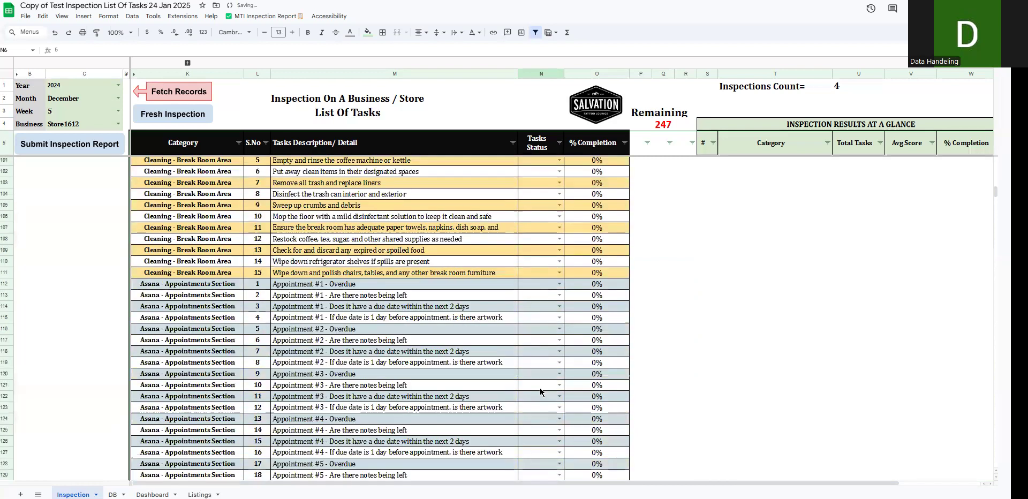
{"action": "scroll", "coordinate": [540, 388], "scroll_direction": "down", "scroll_amount": 20}
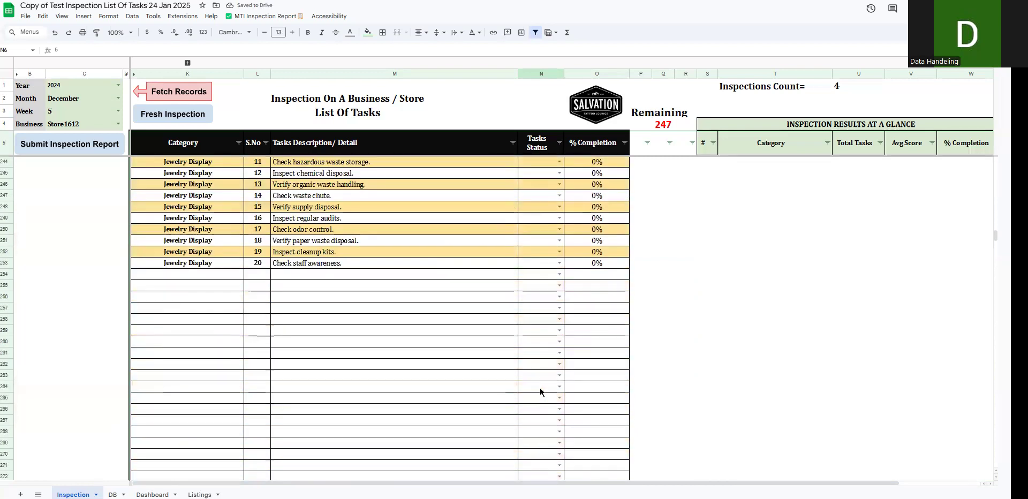
{"action": "left_click", "coordinate": [539, 262], "text": "shift"}
{"action": "type", "text": "5"}
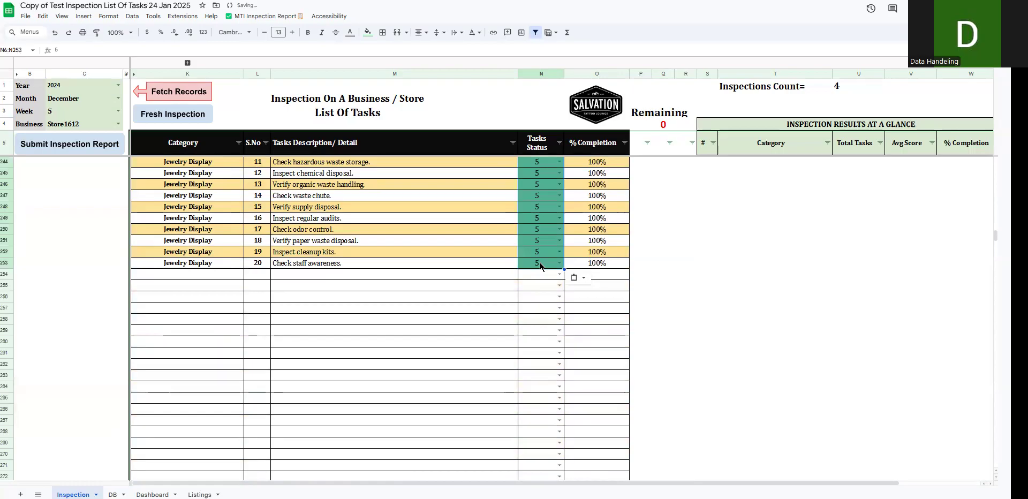
- Clear the statuses of all Inventory Management tasks and the last Monthly Maintenance task, N190:N233
{"action": "scroll", "coordinate": [540, 266], "scroll_direction": "up", "scroll_amount": 5}
{"action": "left_click_drag", "start_coordinate": [536, 396], "coordinate": [538, 479]}
{"action": "left_click_drag", "start_coordinate": [536, 270], "coordinate": [545, 473]}
{"action": "key", "text": "shift+Down"}
{"action": "key", "text": "shift+Down"}
{"action": "key", "text": "Down"}
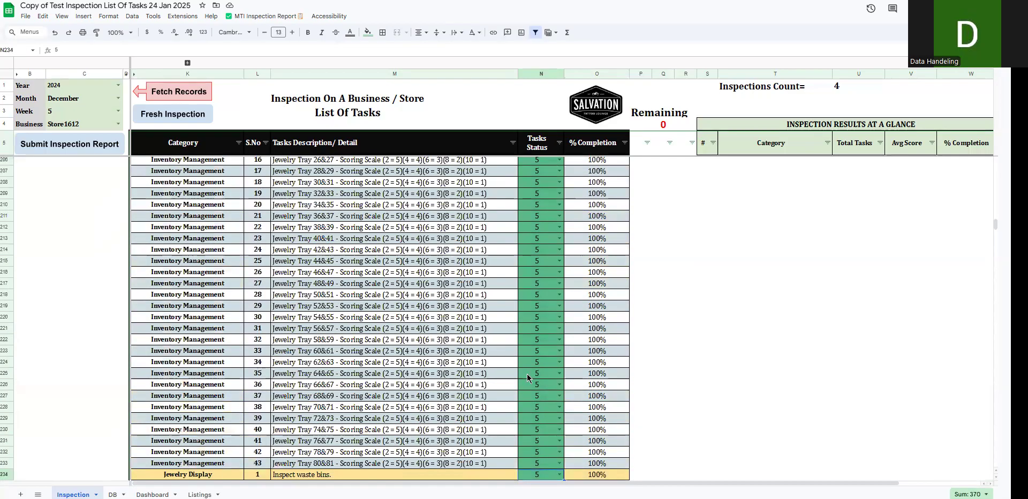
{"action": "left_click", "coordinate": [536, 462]}
{"action": "scroll", "coordinate": [535, 424], "scroll_direction": "up", "scroll_amount": 5}
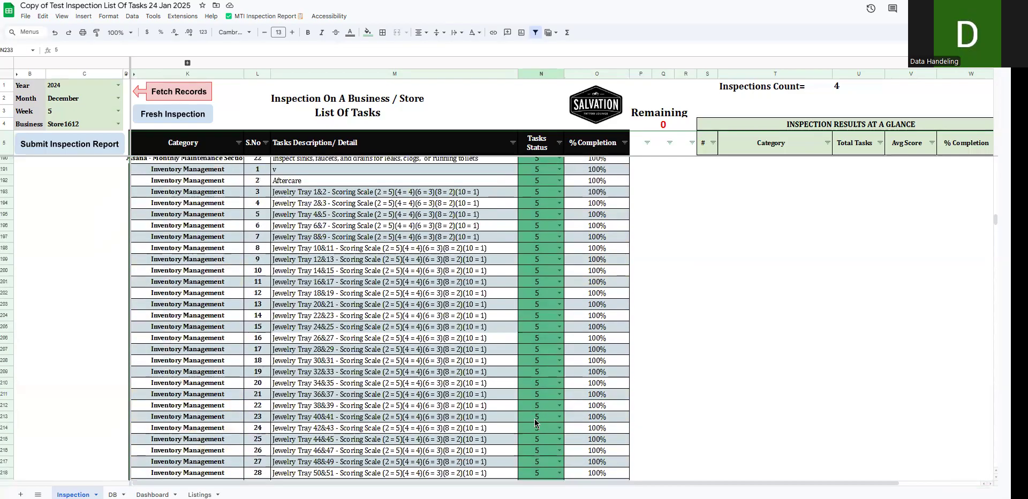
{"action": "left_click", "coordinate": [540, 162], "text": "shift"}
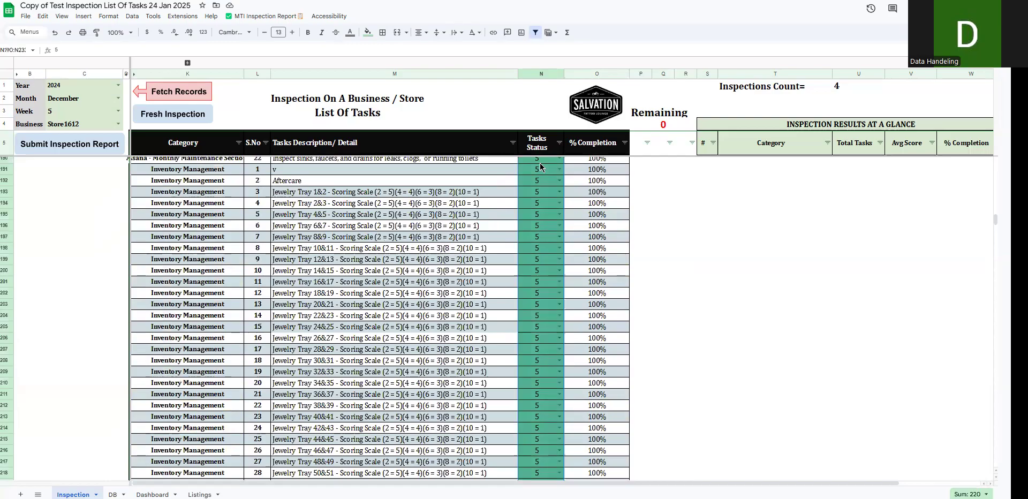
{"action": "key", "text": "Delete"}
{"action": "scroll", "coordinate": [546, 254], "scroll_direction": "up", "scroll_amount": 5}
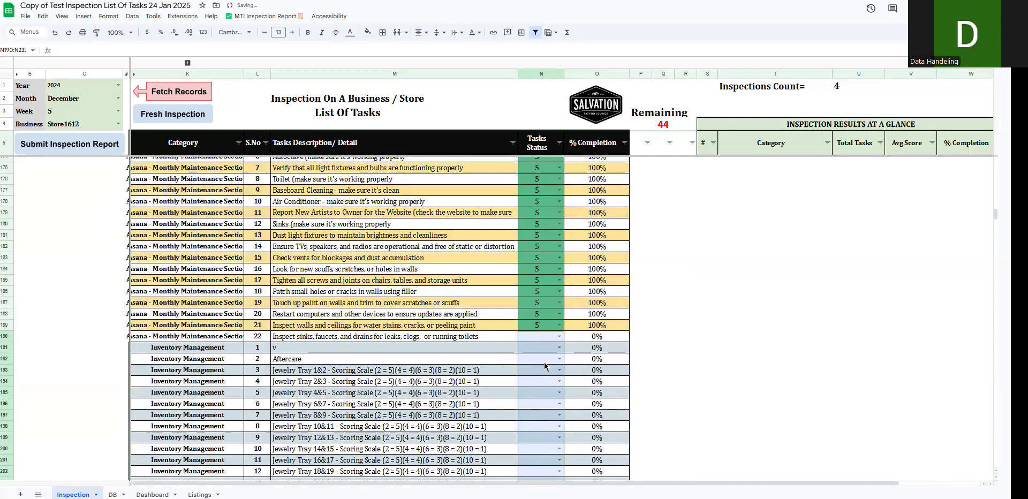
- Keep the week at 5 and try to submit the partly scored December 2024 inspection report for Store1612
{"action": "left_click", "coordinate": [118, 111]}
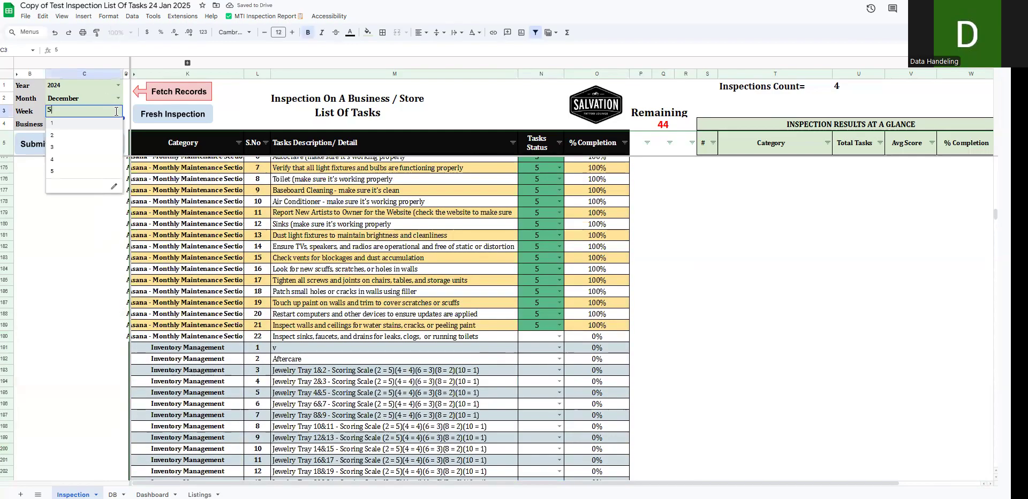
{"action": "left_click", "coordinate": [77, 171]}
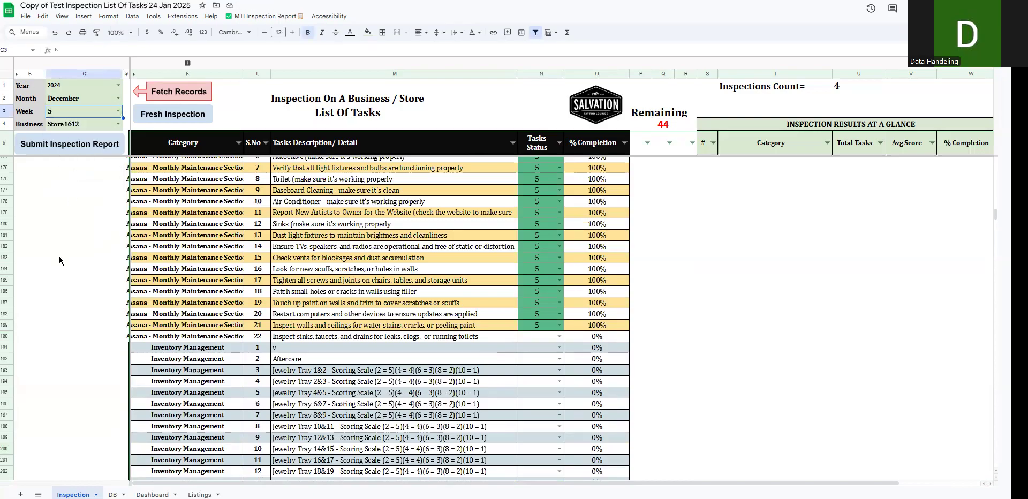
{"action": "left_click", "coordinate": [59, 255]}
{"action": "scroll", "coordinate": [59, 255], "scroll_direction": "up", "scroll_amount": 20}
{"action": "scroll", "coordinate": [56, 186], "scroll_direction": "up", "scroll_amount": 10}
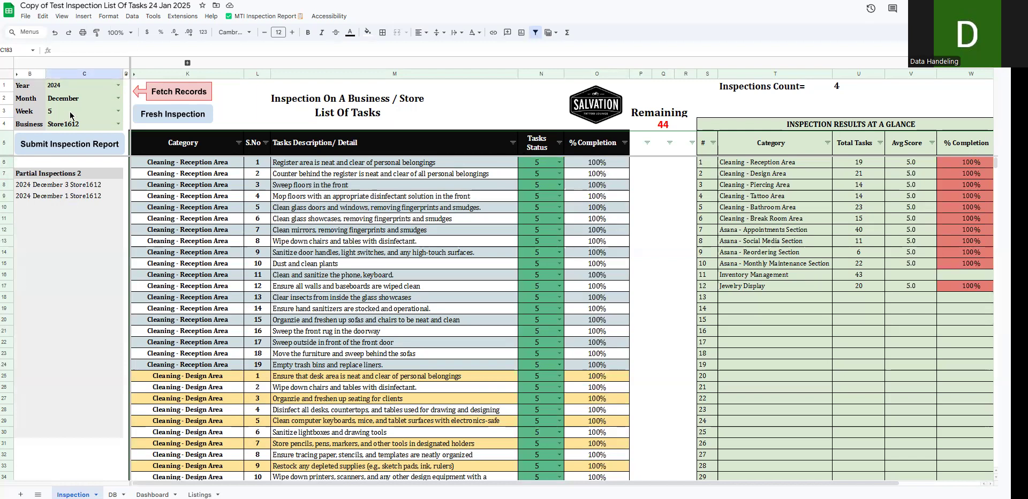
{"action": "left_click", "coordinate": [70, 146]}
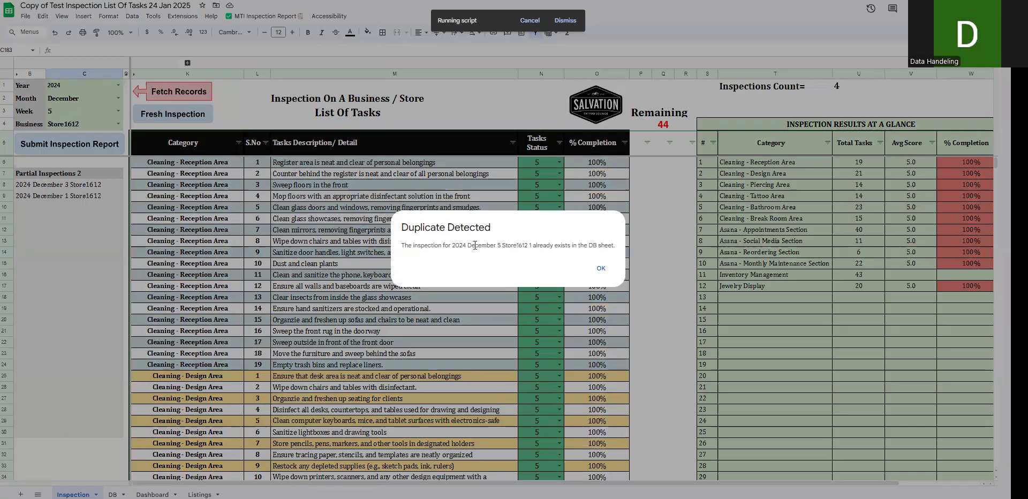
{"action": "double_click", "coordinate": [510, 245]}
{"action": "left_click", "coordinate": [600, 268]}
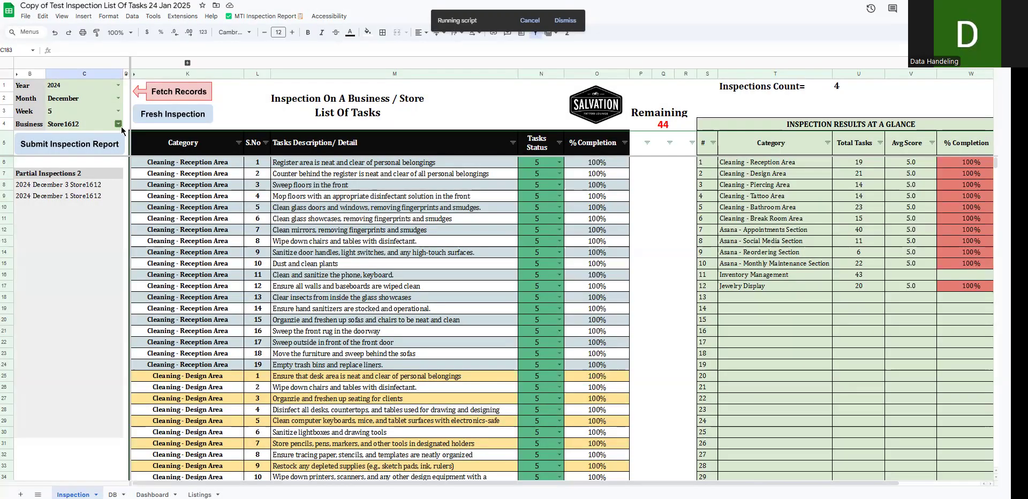
- Set the year to 2025 and submit the partial December week 5 inspection report for Store1612
{"action": "left_click", "coordinate": [120, 126]}
{"action": "left_click", "coordinate": [182, 206]}
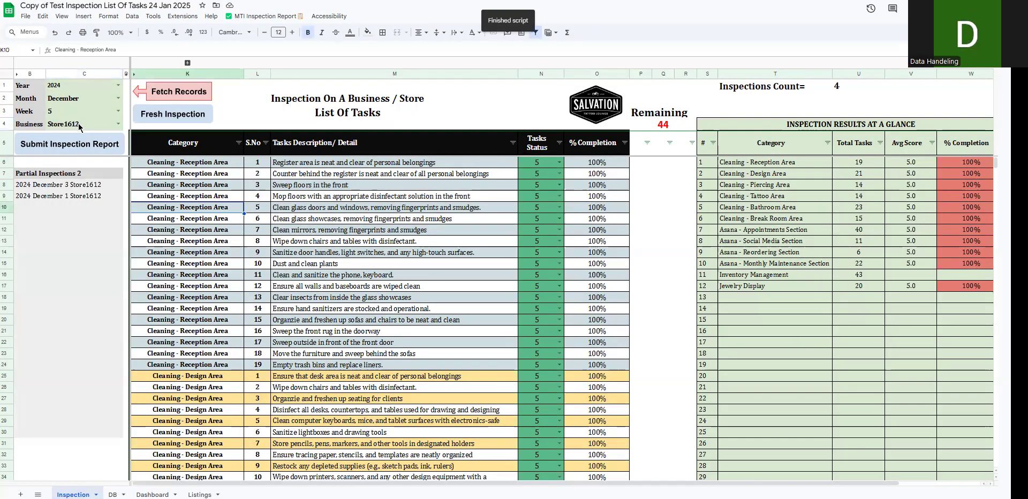
{"action": "left_click", "coordinate": [118, 111]}
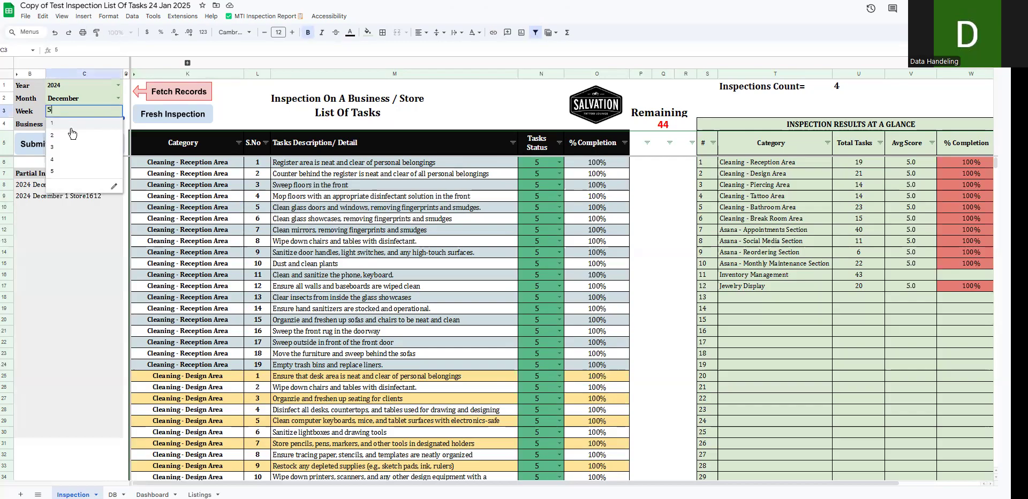
{"action": "left_click", "coordinate": [102, 99]}
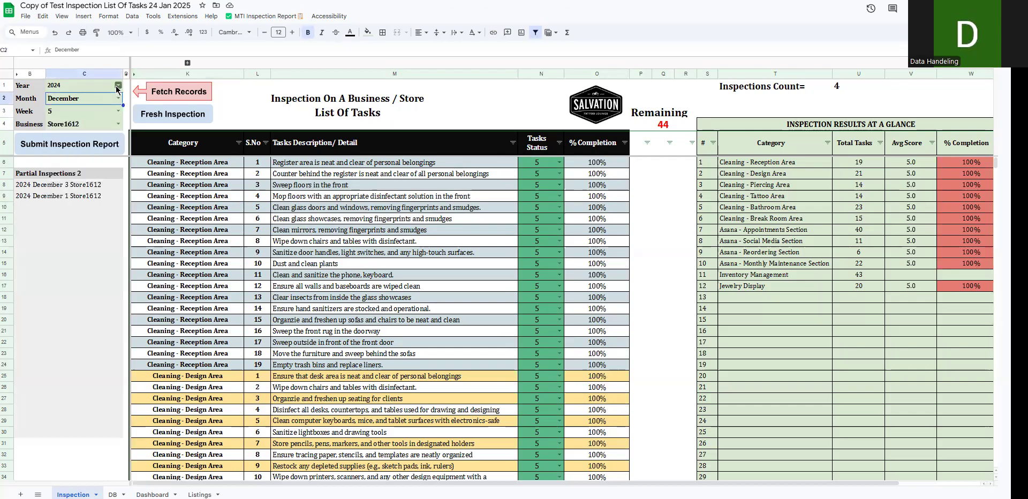
{"action": "left_click", "coordinate": [118, 85]}
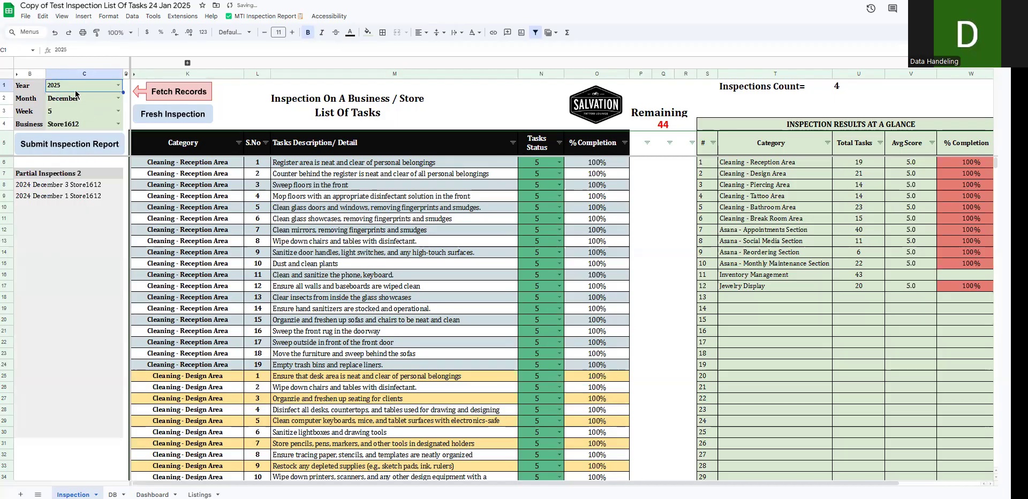
{"action": "left_click", "coordinate": [89, 149]}
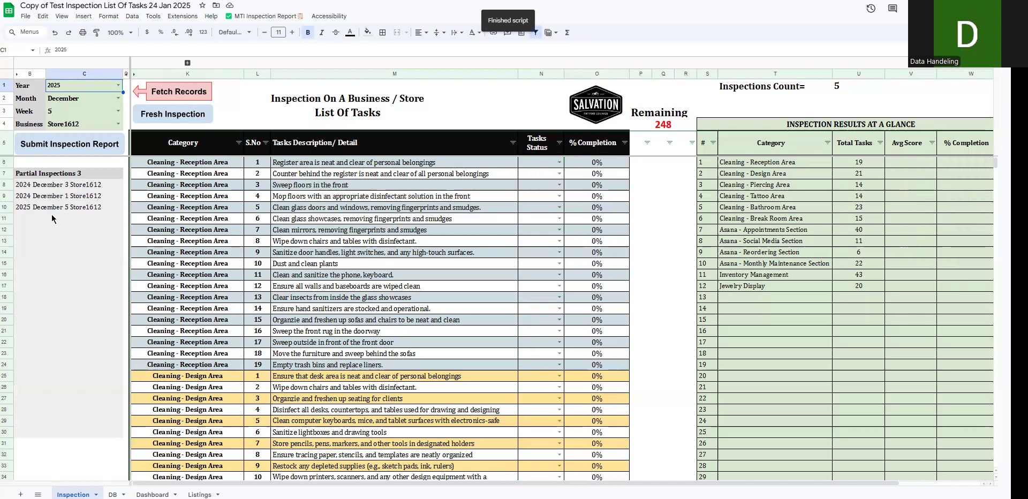
{"action": "left_click", "coordinate": [36, 210]}
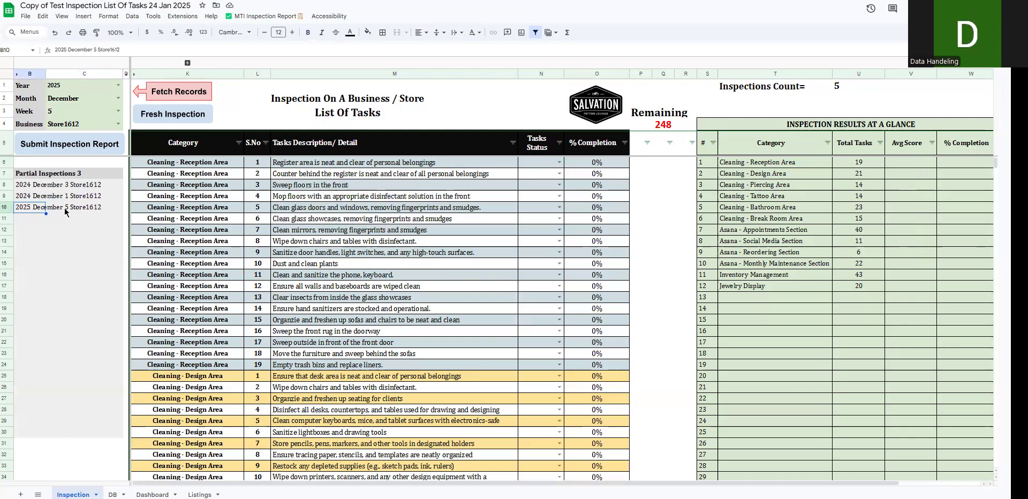
- Set the business to Store2 and score every task from the first through "Overall quality of the content uploaded" as 4
{"action": "left_click", "coordinate": [118, 124]}
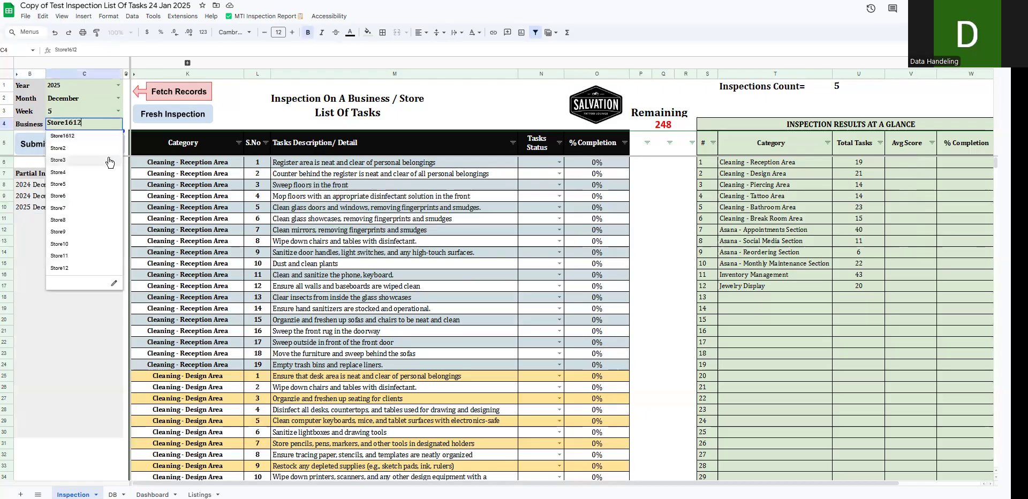
{"action": "left_click", "coordinate": [96, 153]}
{"action": "left_click", "coordinate": [550, 165]}
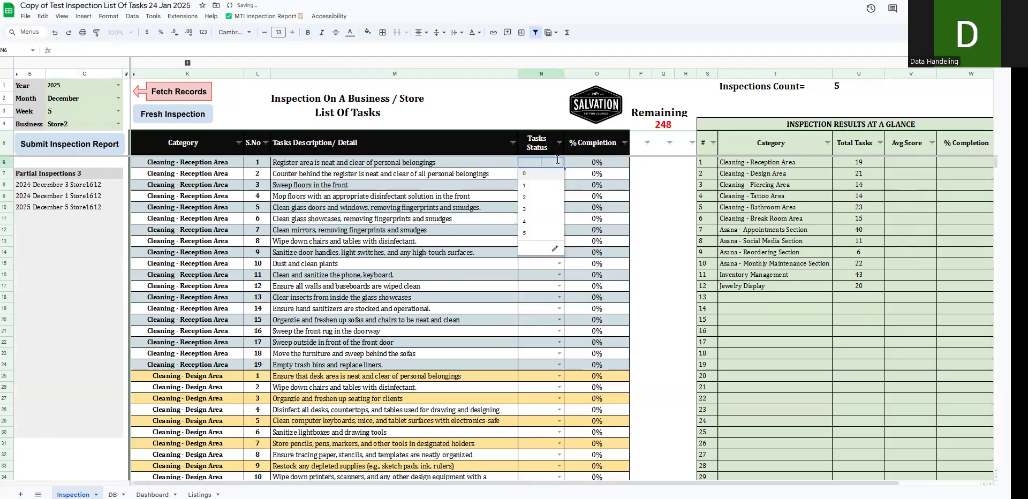
{"action": "left_click", "coordinate": [545, 183]}
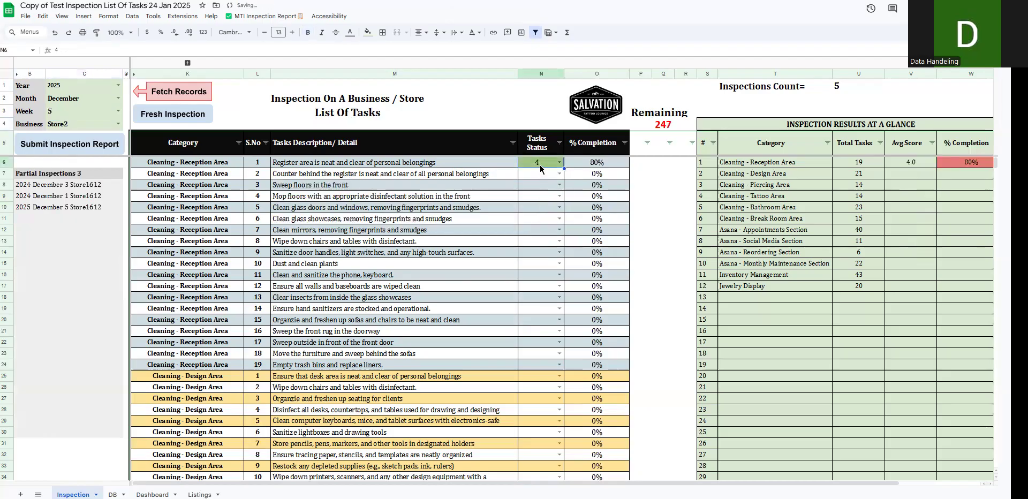
{"action": "scroll", "coordinate": [547, 332], "scroll_direction": "down", "scroll_amount": 20}
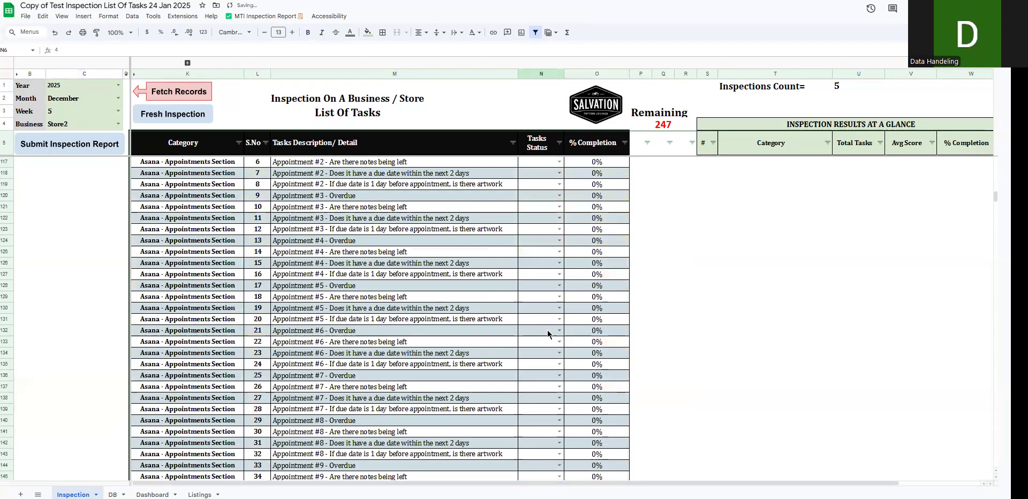
{"action": "scroll", "coordinate": [547, 298], "scroll_direction": "down", "scroll_amount": 6}
{"action": "left_click", "coordinate": [546, 293], "text": "shift"}
{"action": "key", "text": "ctrl+d"}
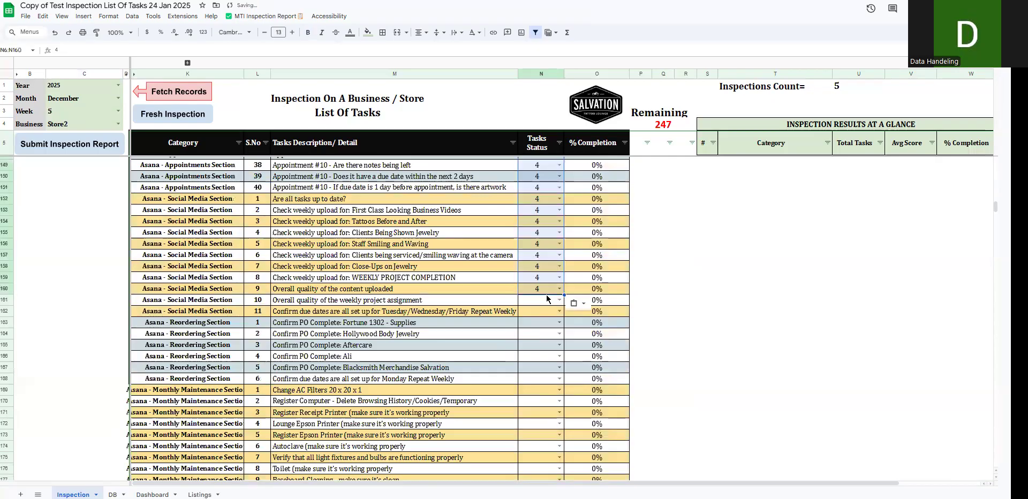
- Score Jewelry Display tasks 2 to 15, "Verify waste segregation" through "Verify supply disposal," as 4
{"action": "scroll", "coordinate": [546, 294], "scroll_direction": "down", "scroll_amount": 9}
{"action": "scroll", "coordinate": [546, 295], "scroll_direction": "down", "scroll_amount": 6}
{"action": "left_click", "coordinate": [541, 240]}
{"action": "type", "text": "4"}
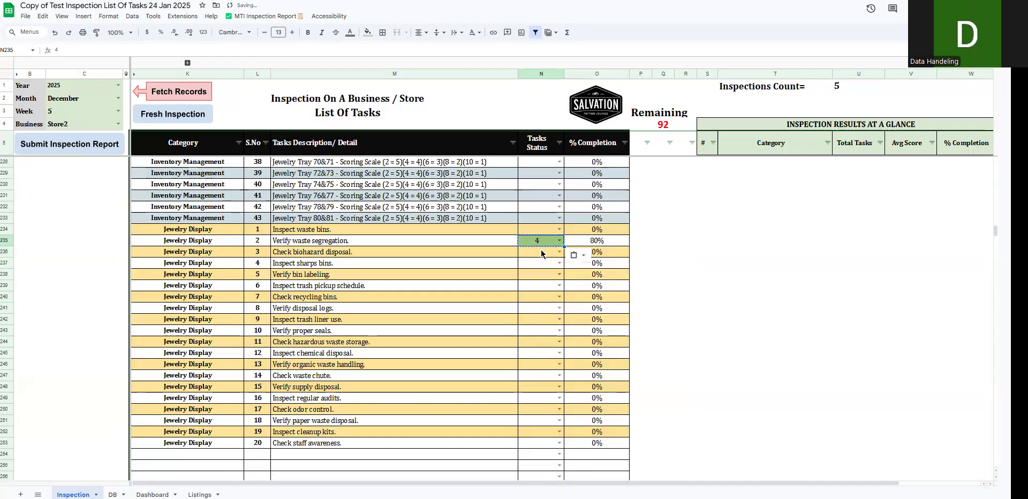
{"action": "left_click", "coordinate": [548, 387], "text": "shift"}
{"action": "key", "text": "ctrl+v"}
{"action": "left_click", "coordinate": [544, 366]}
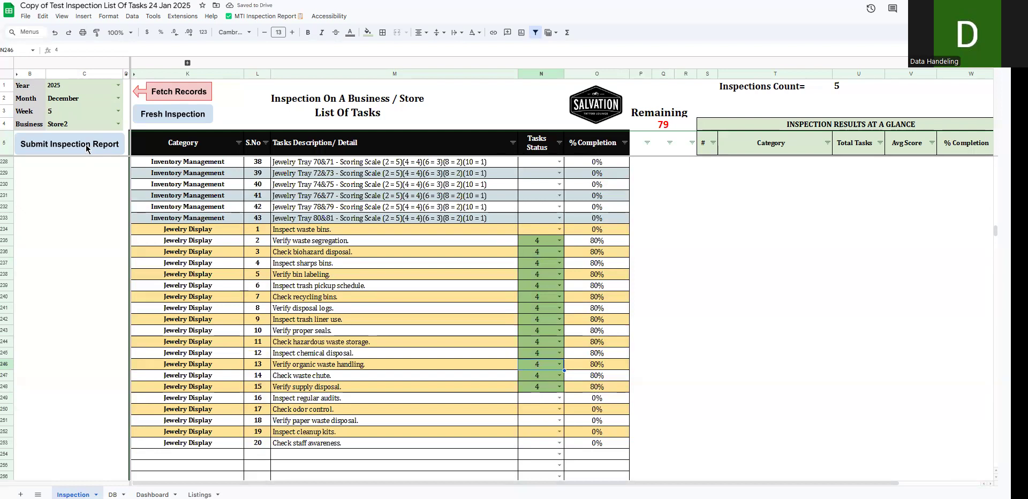
- Submit the partial December 2025 week 5 inspection report for Store2 and check the Inspections Count
{"action": "scroll", "coordinate": [67, 191], "scroll_direction": "up", "scroll_amount": 12}
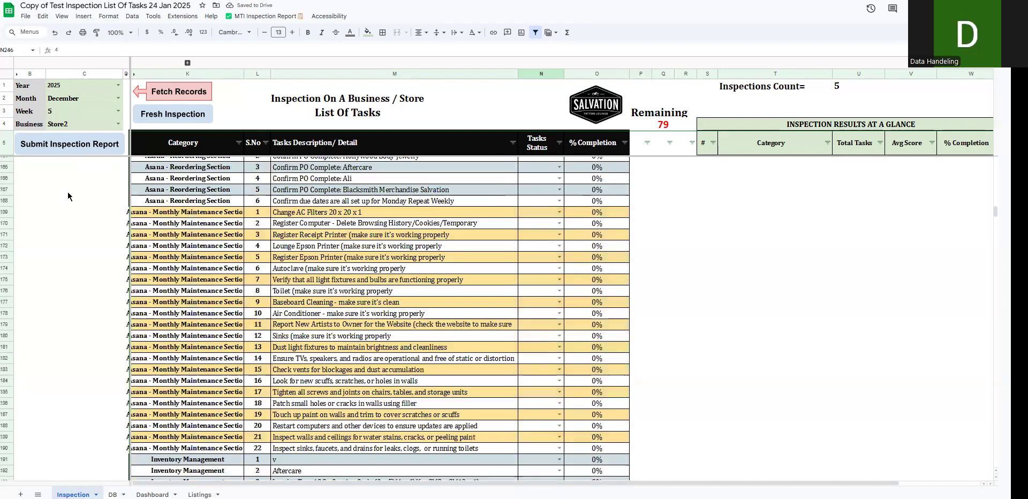
{"action": "scroll", "coordinate": [69, 150], "scroll_direction": "up", "scroll_amount": 20}
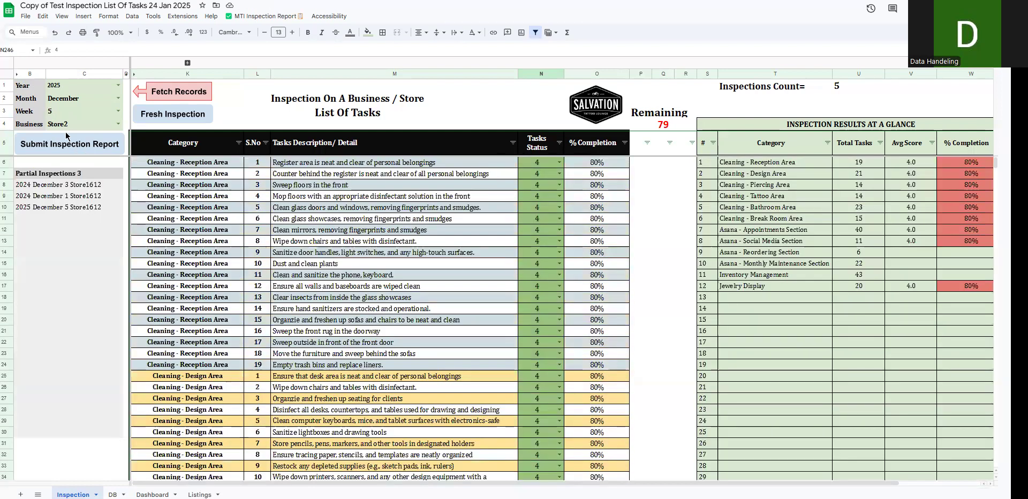
{"action": "left_click", "coordinate": [67, 140]}
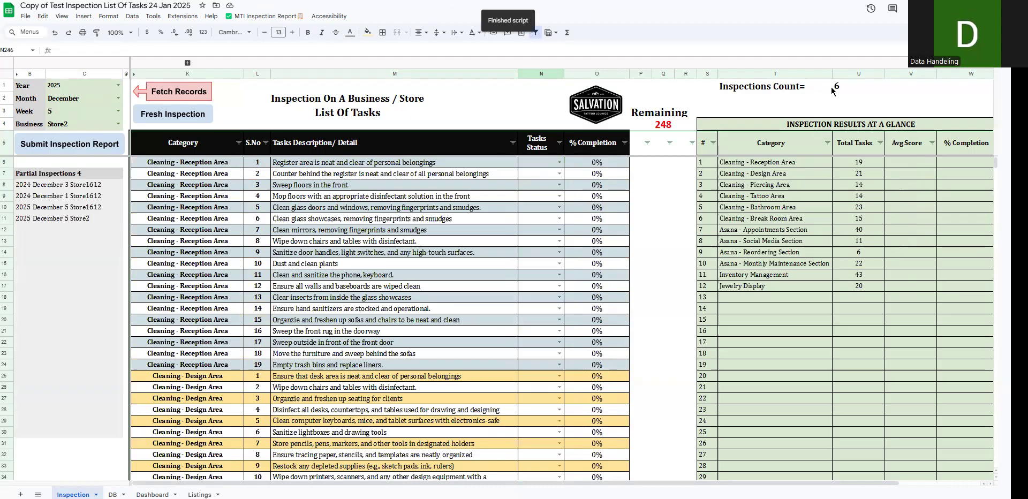
{"action": "left_click", "coordinate": [839, 88]}
{"action": "left_click_drag", "start_coordinate": [773, 88], "coordinate": [843, 88]}
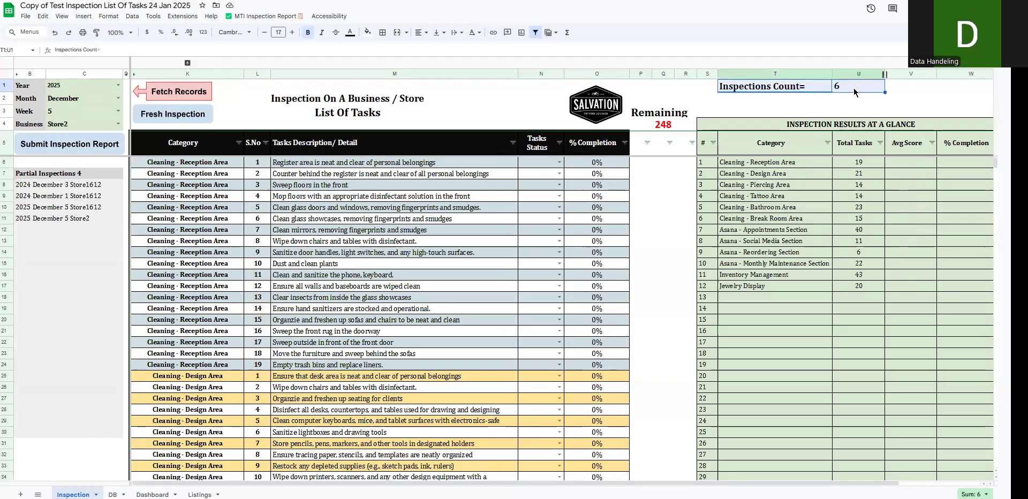
- Set the business to Store10 and score every task from the first through Inventory Management task 19 as 4, N6:N209
{"action": "left_click", "coordinate": [118, 123]}
{"action": "left_click", "coordinate": [81, 246]}
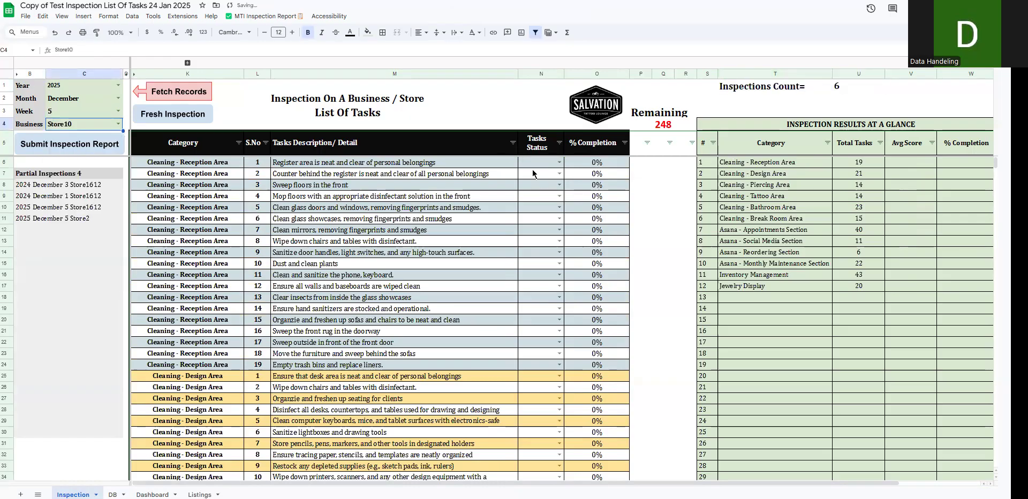
{"action": "left_click", "coordinate": [559, 162]}
{"action": "left_click", "coordinate": [538, 222]}
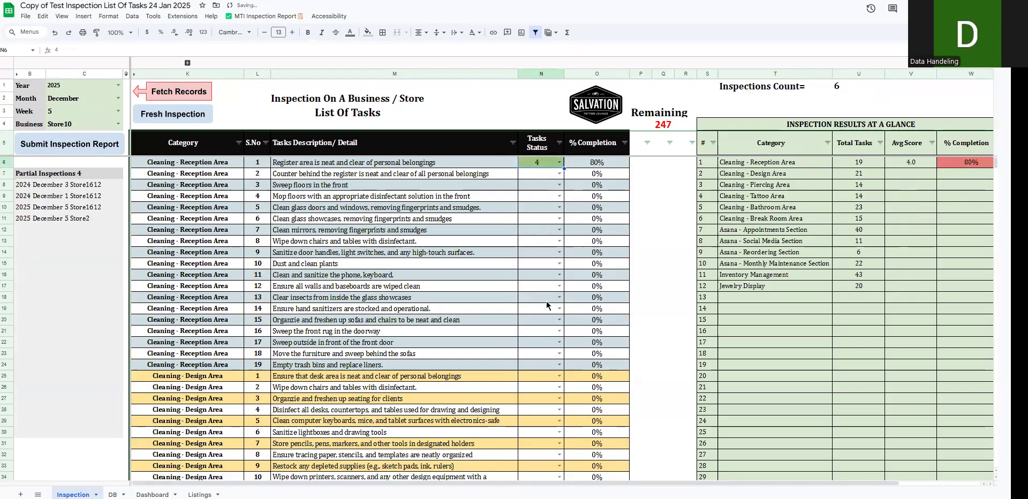
{"action": "scroll", "coordinate": [547, 305], "scroll_direction": "down", "scroll_amount": 20}
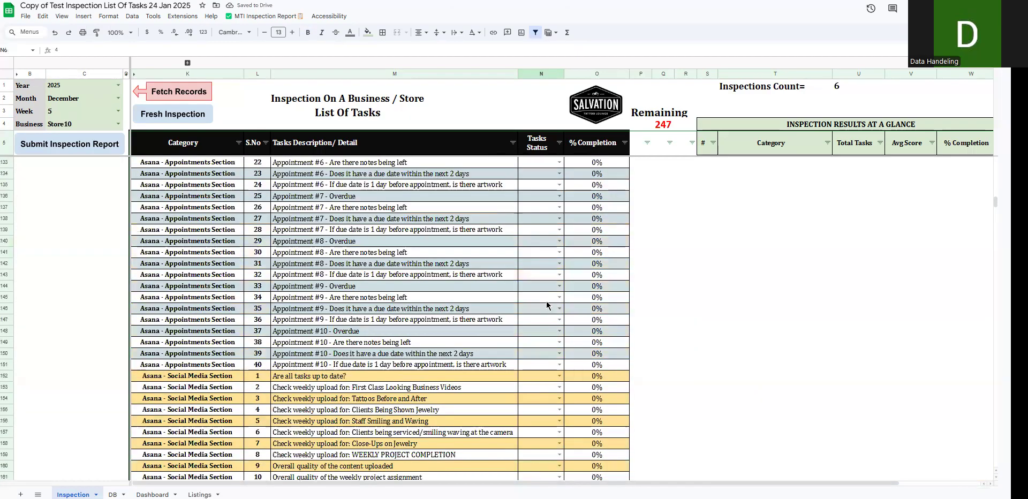
{"action": "scroll", "coordinate": [546, 300], "scroll_direction": "down", "scroll_amount": 13}
{"action": "left_click", "coordinate": [546, 301], "text": "shift"}
{"action": "type", "text": "4"}
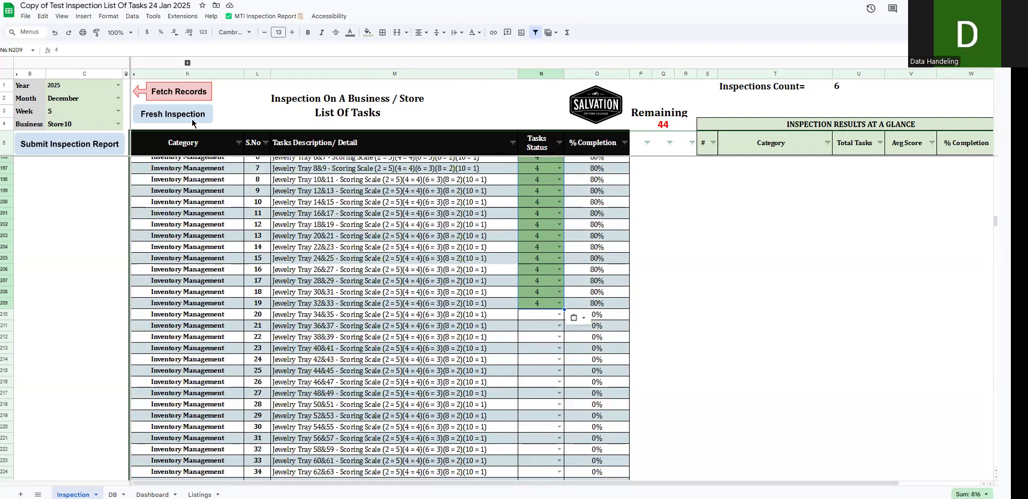
- Submit the partial Store10 inspection report and review the Inspections Count, Remaining counter and partial inspections list
{"action": "left_click", "coordinate": [97, 146]}
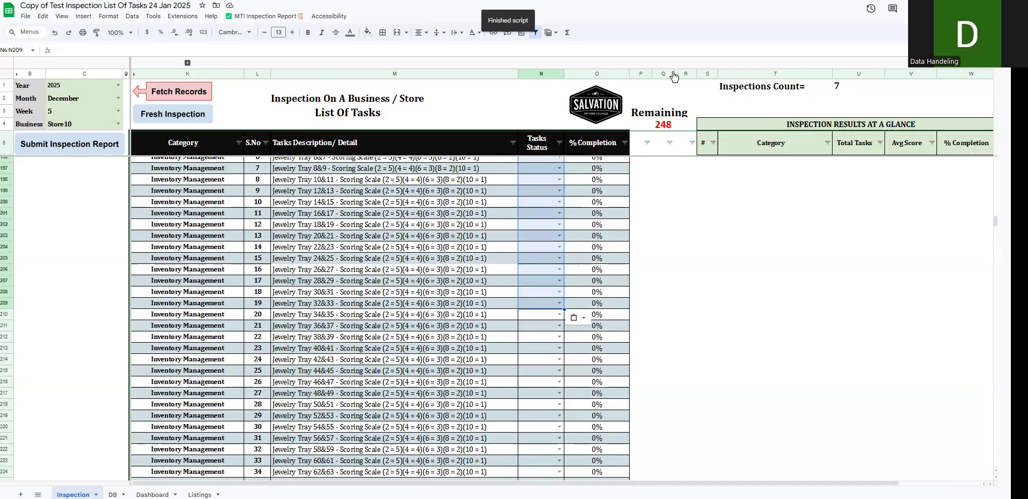
{"action": "left_click", "coordinate": [840, 87]}
{"action": "left_click", "coordinate": [664, 126]}
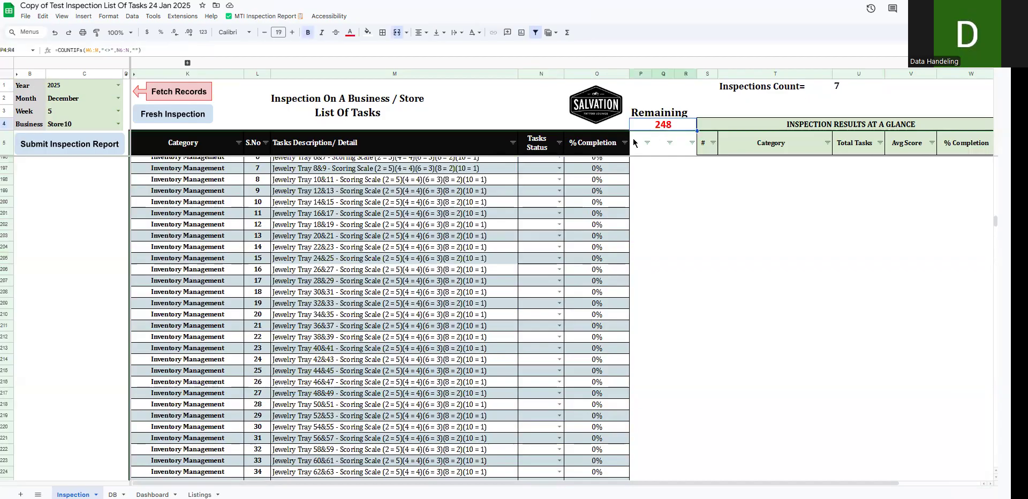
{"action": "left_click_drag", "start_coordinate": [482, 148], "coordinate": [536, 230]}
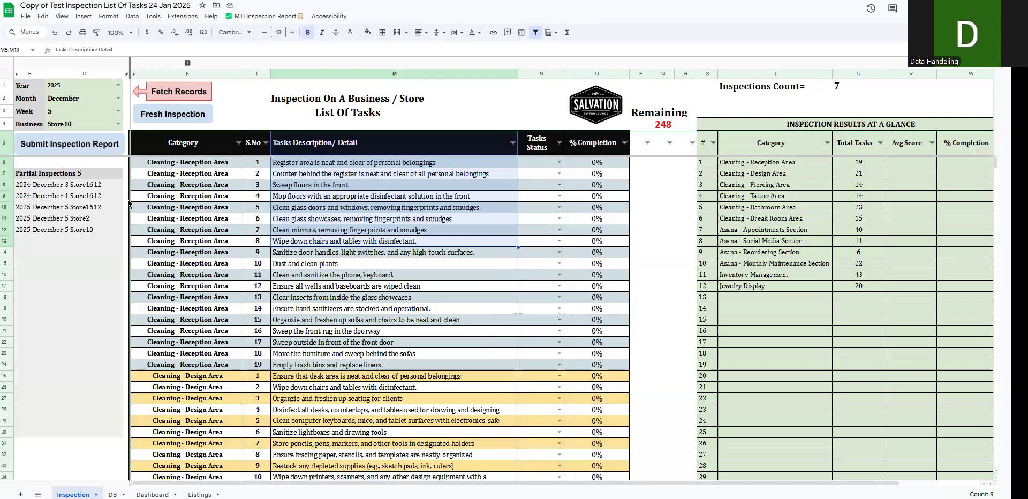
{"action": "left_click_drag", "start_coordinate": [71, 189], "coordinate": [36, 235]}
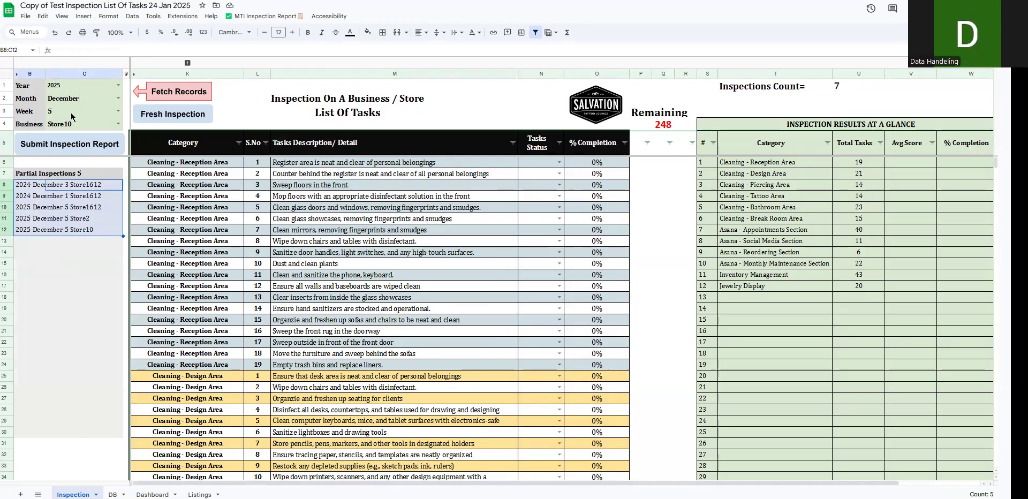
- Set the business to Store2 to match its listed December 2025 week 5 partial inspection
{"action": "left_click", "coordinate": [243, 103]}
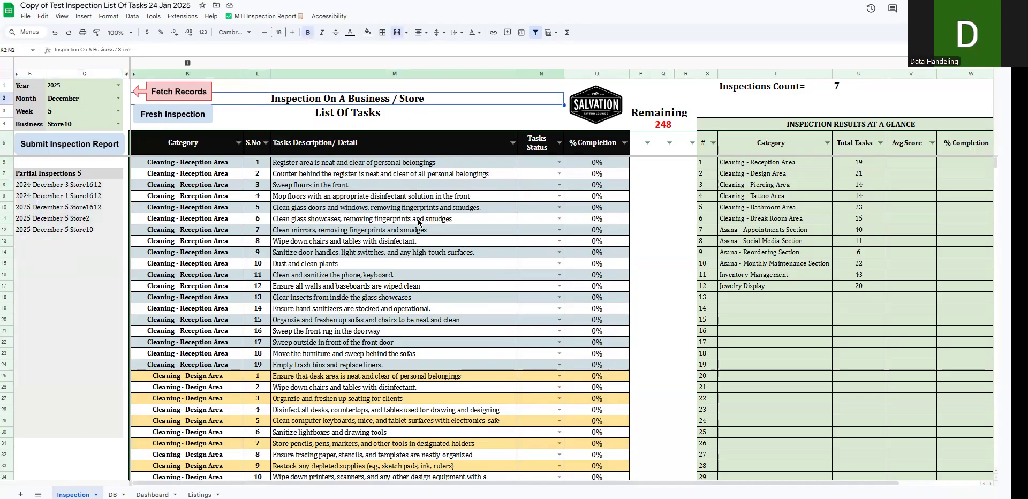
{"action": "right_click", "coordinate": [175, 117]}
{"action": "left_click", "coordinate": [247, 115]}
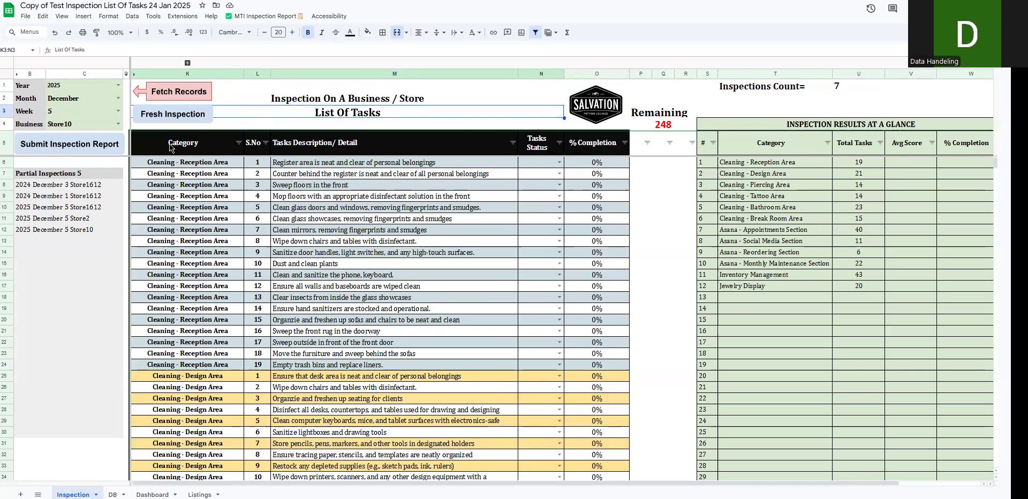
{"action": "left_click", "coordinate": [70, 209]}
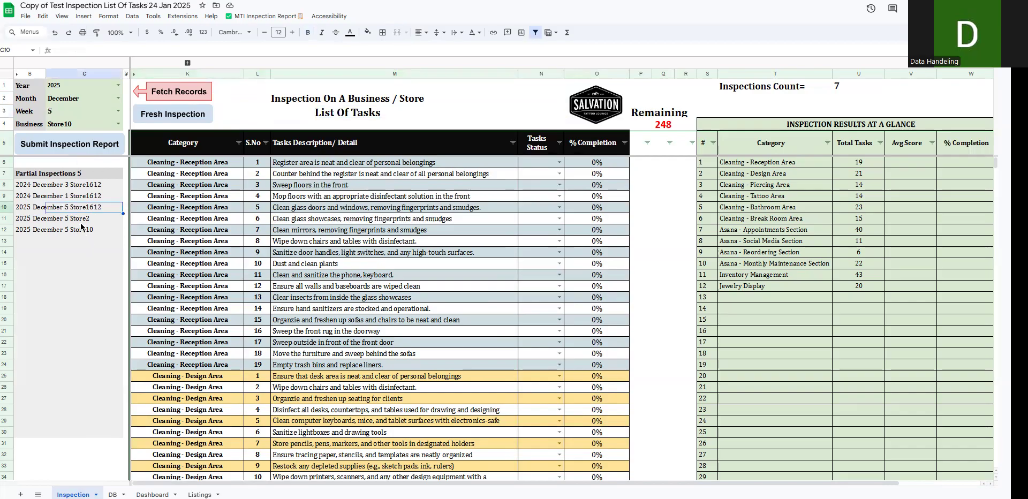
{"action": "left_click", "coordinate": [118, 124]}
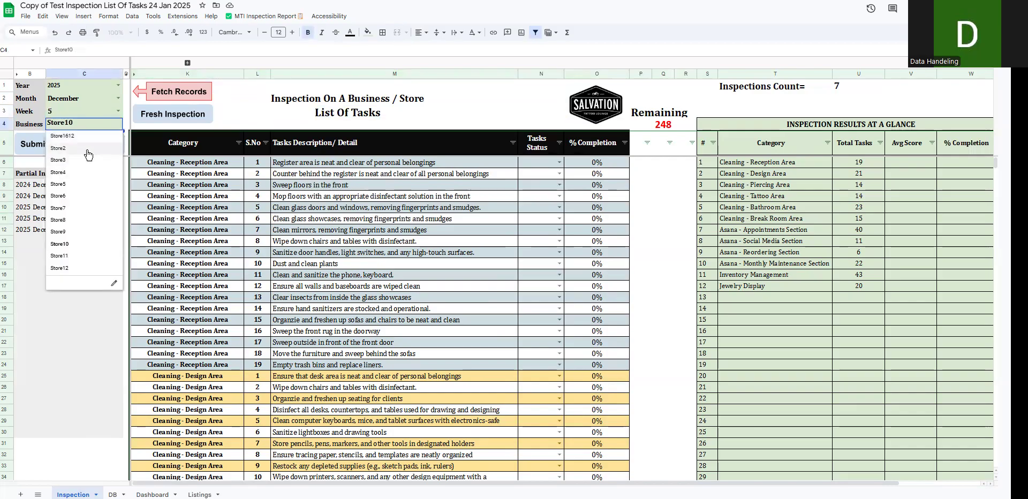
{"action": "left_click", "coordinate": [88, 154]}
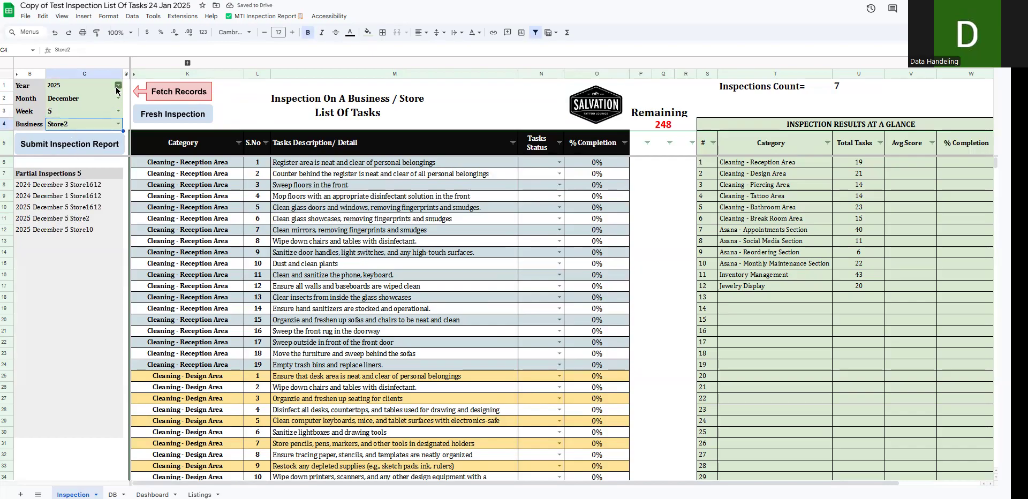
- Fetch the unfinished December 2025 week 5 tasks for Store2, look through them, and reset the sheet to a fresh inspection
{"action": "left_click", "coordinate": [180, 93]}
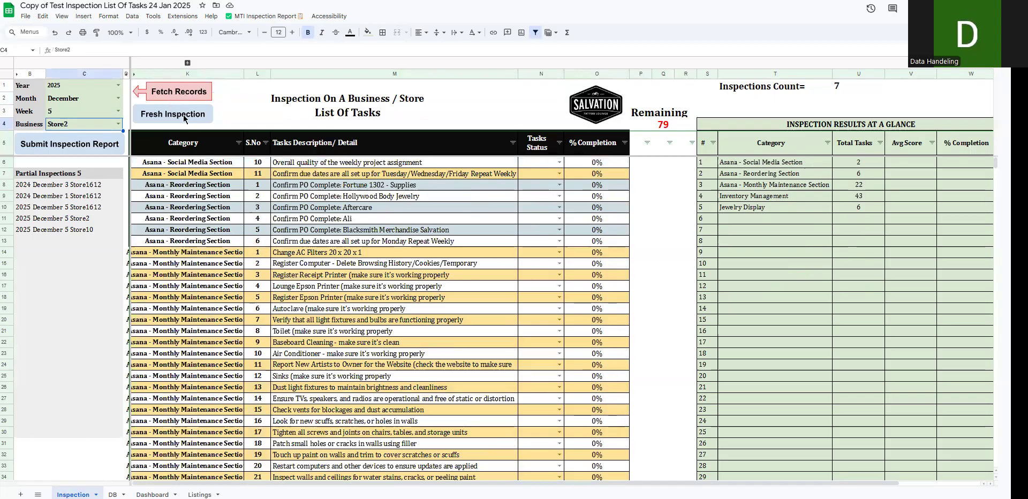
{"action": "scroll", "coordinate": [533, 228], "scroll_direction": "down", "scroll_amount": 15}
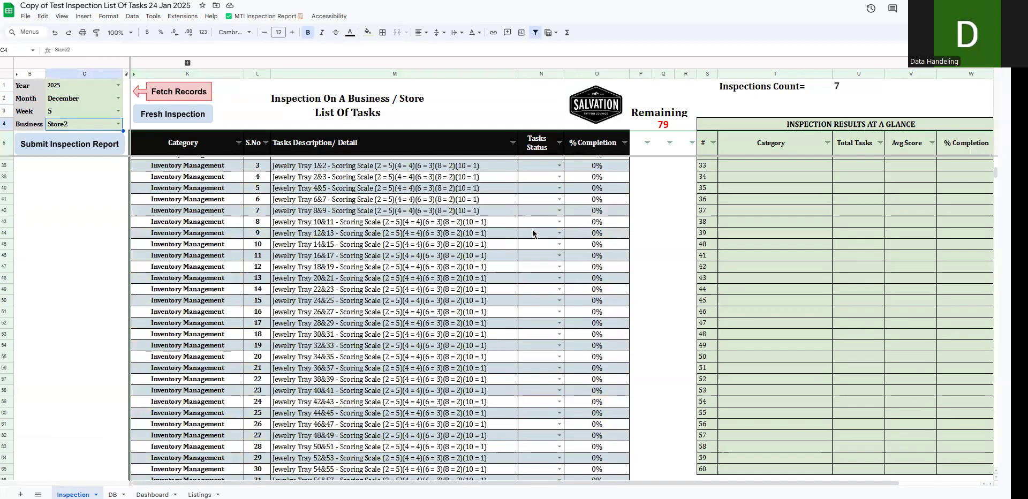
{"action": "scroll", "coordinate": [492, 299], "scroll_direction": "up", "scroll_amount": 15}
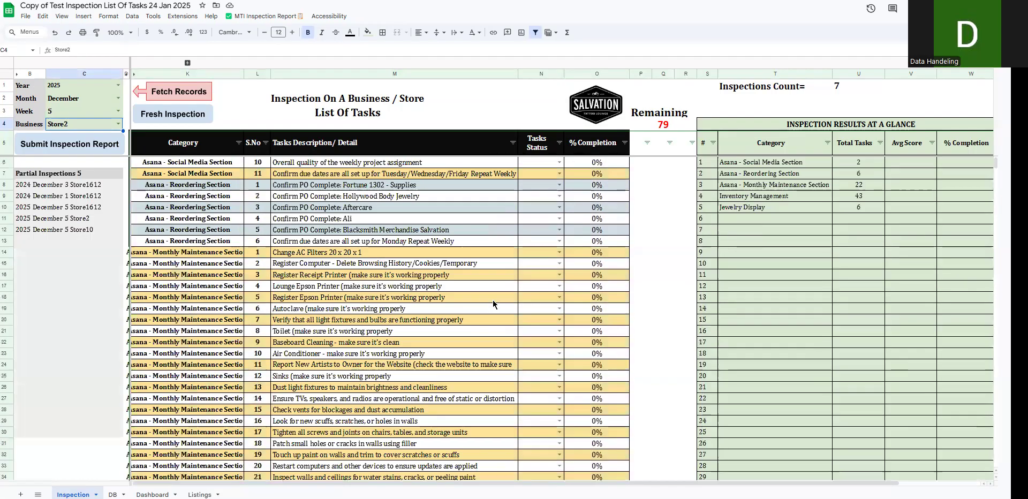
{"action": "left_click", "coordinate": [170, 118]}
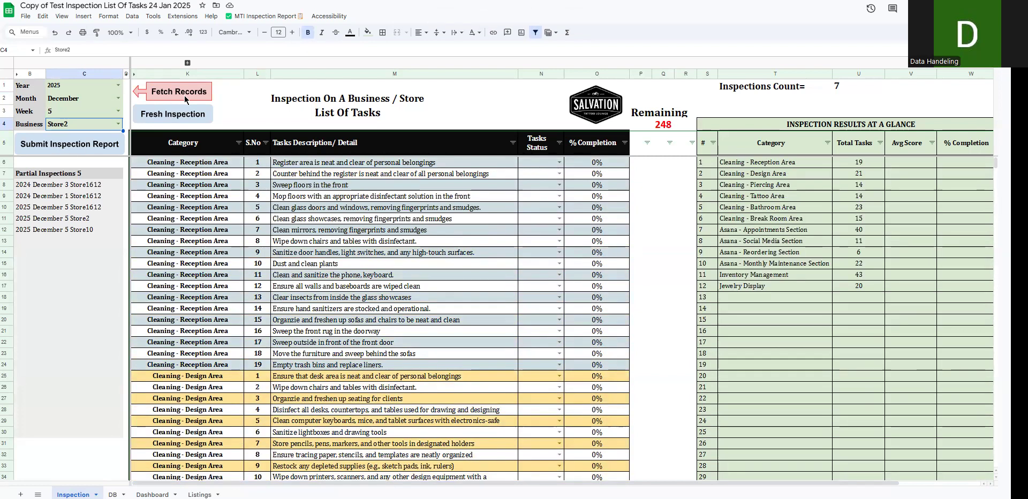
- Run the first-use guide step for updating the Store/Category/Tasks listings and highlight the task detail, category name and store input ranges
{"action": "left_click", "coordinate": [262, 16]}
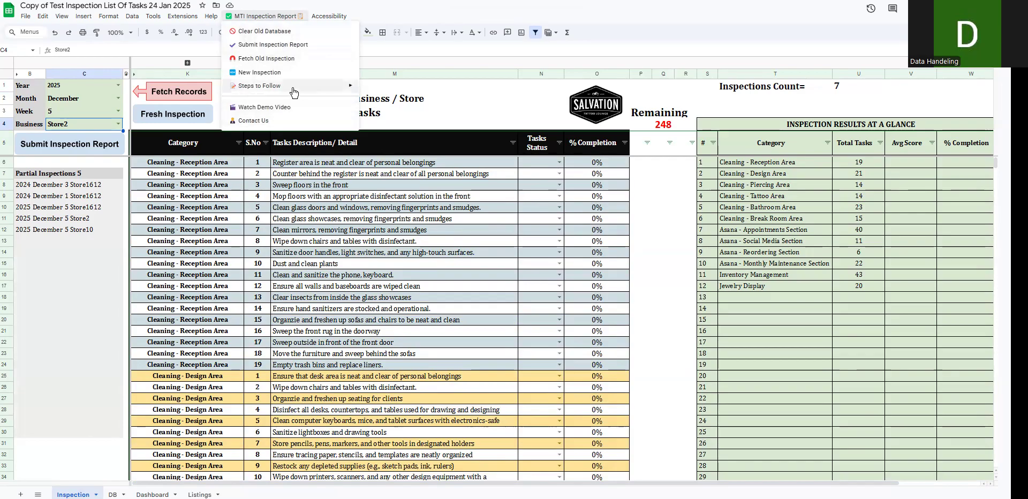
{"action": "mouse_move", "coordinate": [293, 92]}
{"action": "mouse_move", "coordinate": [377, 95]}
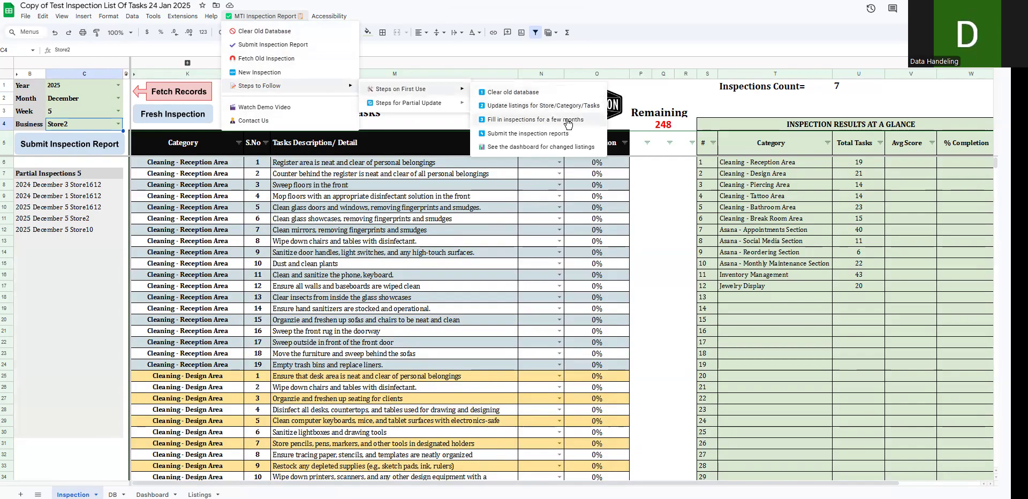
{"action": "left_click", "coordinate": [542, 106]}
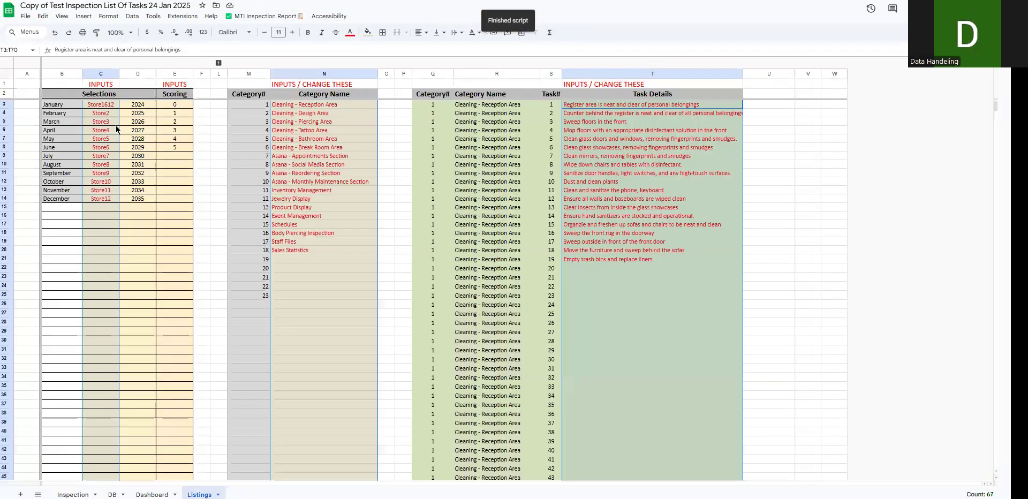
{"action": "left_click", "coordinate": [636, 165]}
{"action": "left_click_drag", "start_coordinate": [606, 106], "coordinate": [623, 268]}
{"action": "left_click_drag", "start_coordinate": [312, 148], "coordinate": [320, 268]}
{"action": "left_click_drag", "start_coordinate": [100, 113], "coordinate": [98, 309]}
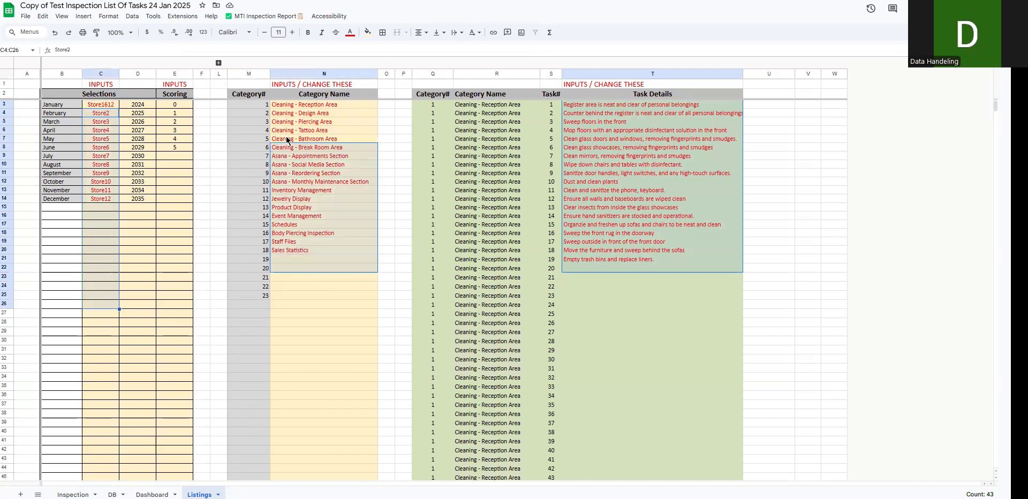
- Run the first-use guide step "Fill in inspections for a few months" and highlight the first Tasks Status cells, N6:N13
{"action": "left_click", "coordinate": [261, 17]}
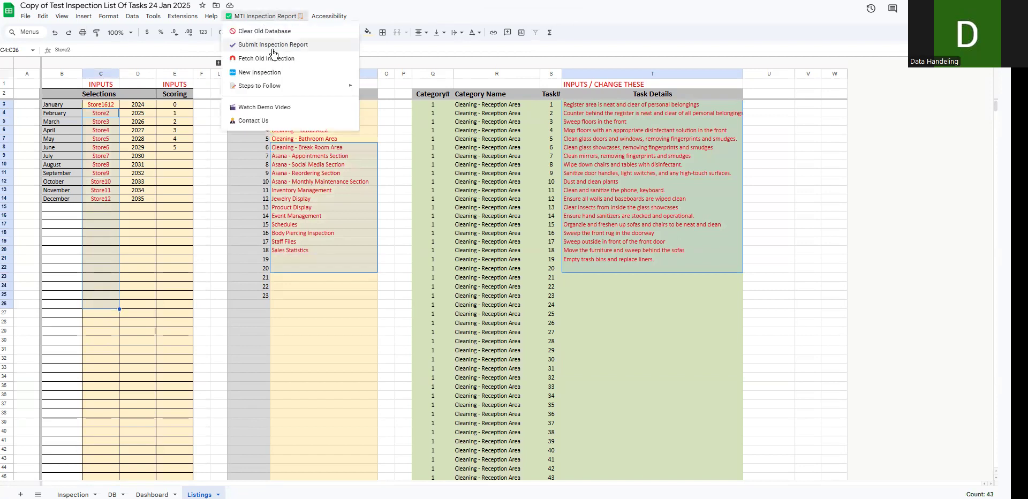
{"action": "mouse_move", "coordinate": [452, 90]}
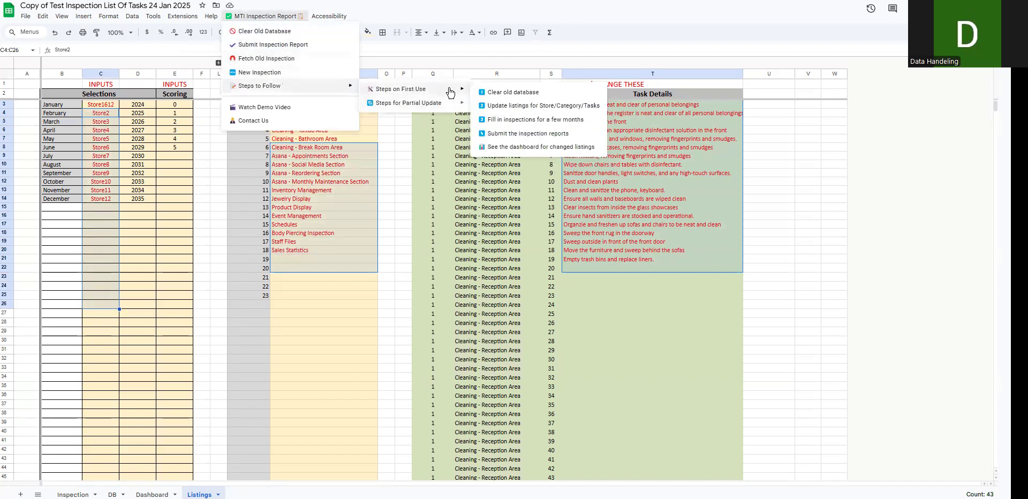
{"action": "left_click", "coordinate": [539, 123]}
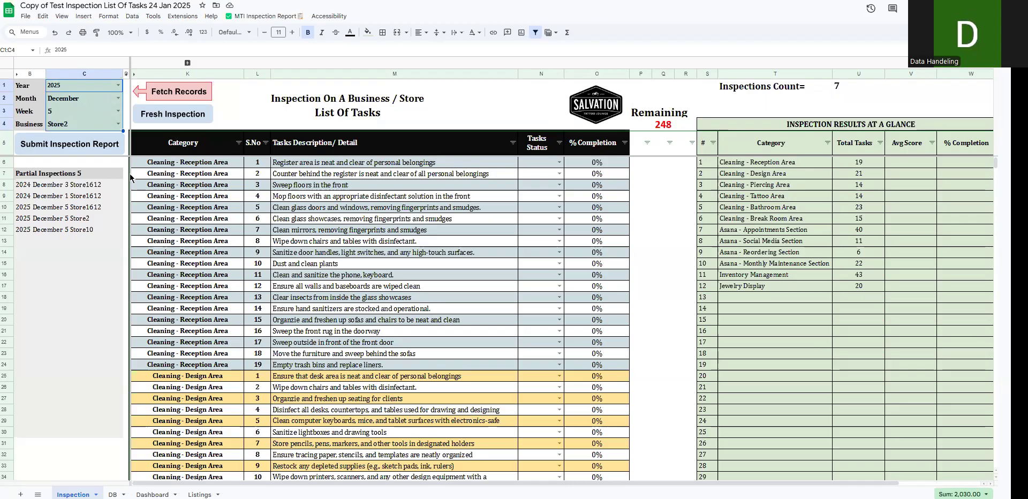
{"action": "left_click_drag", "start_coordinate": [528, 167], "coordinate": [541, 241]}
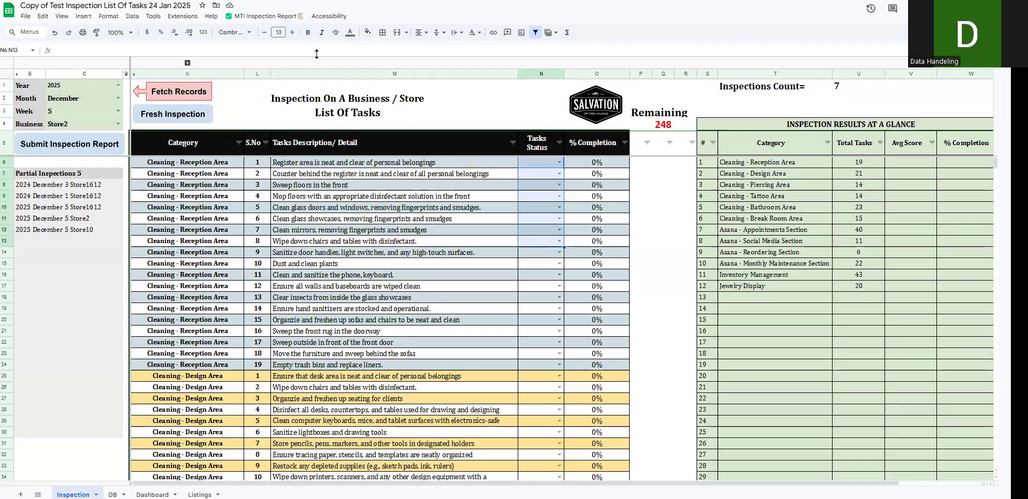
- Run the first-use guide step "Submit the inspection reports" and look through the Tasks Status column it selects
{"action": "left_click", "coordinate": [262, 16]}
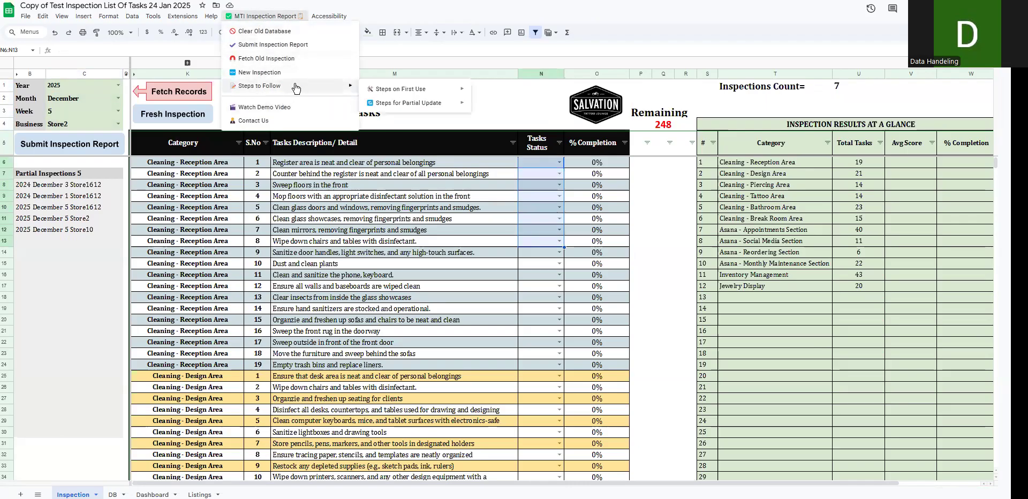
{"action": "mouse_move", "coordinate": [417, 90]}
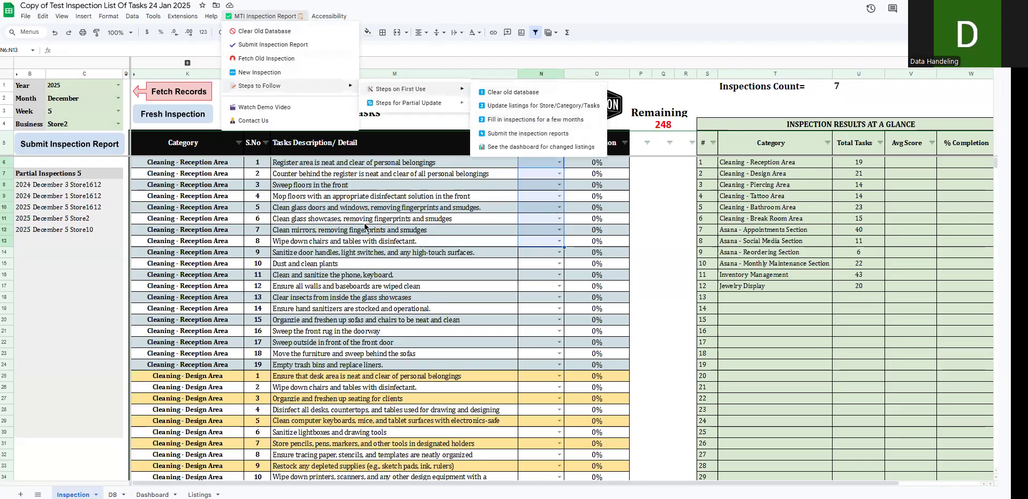
{"action": "left_click", "coordinate": [76, 197]}
{"action": "left_click", "coordinate": [283, 16]}
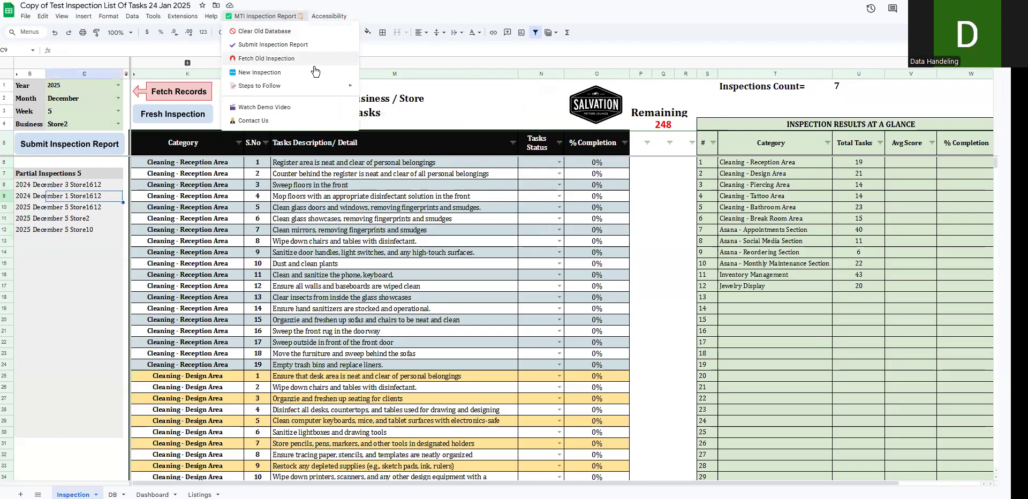
{"action": "mouse_move", "coordinate": [313, 86]}
{"action": "mouse_move", "coordinate": [439, 90]}
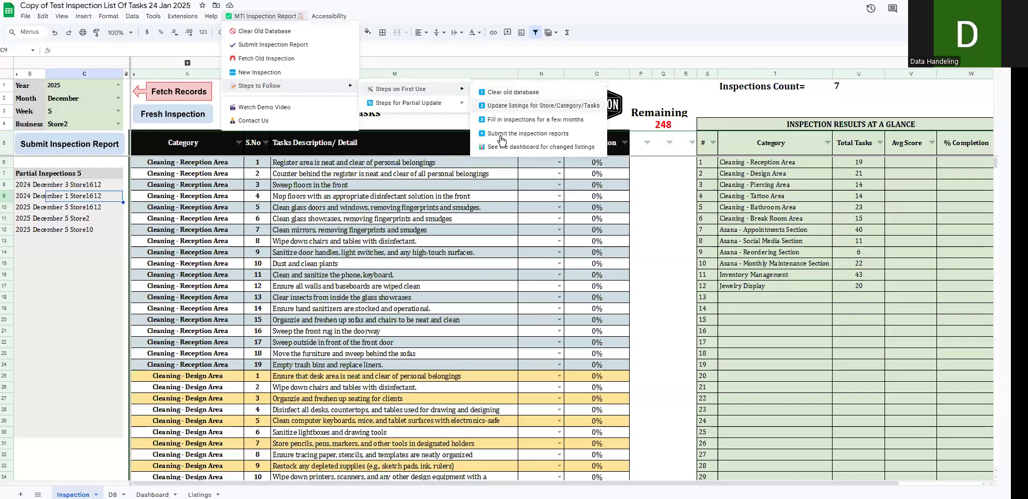
{"action": "left_click", "coordinate": [518, 135]}
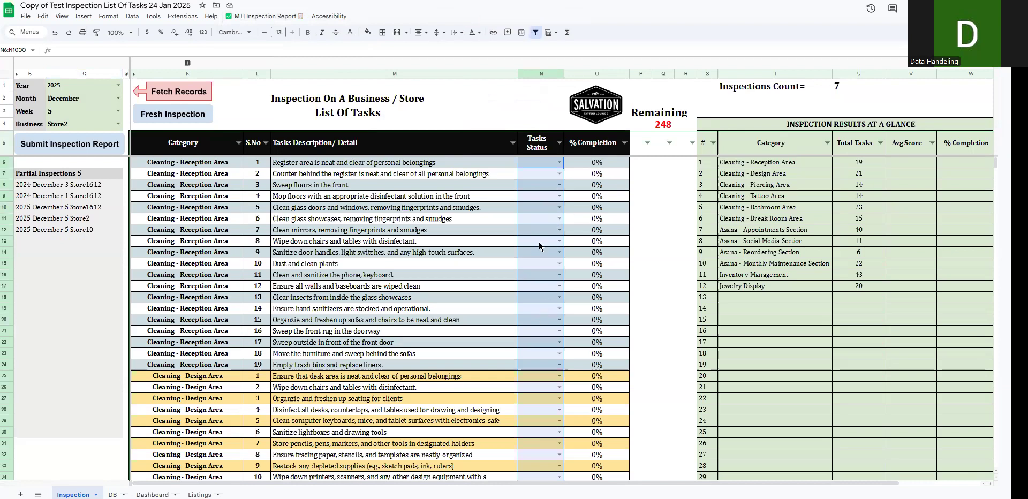
{"action": "scroll", "coordinate": [539, 256], "scroll_direction": "down", "scroll_amount": 7}
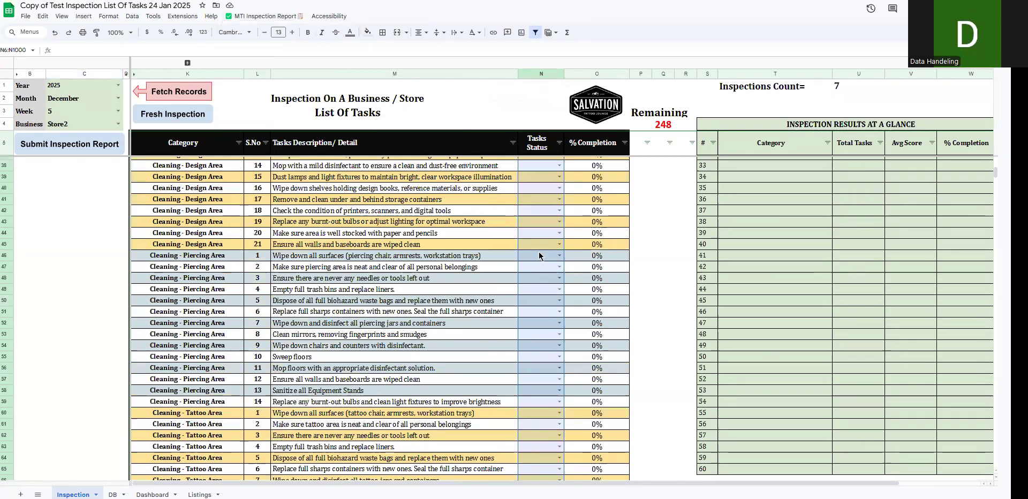
{"action": "scroll", "coordinate": [537, 215], "scroll_direction": "up", "scroll_amount": 7}
- Go to the dashboard with the first-use guide step "See the dashboard for changed listings"
{"action": "left_click", "coordinate": [265, 16]}
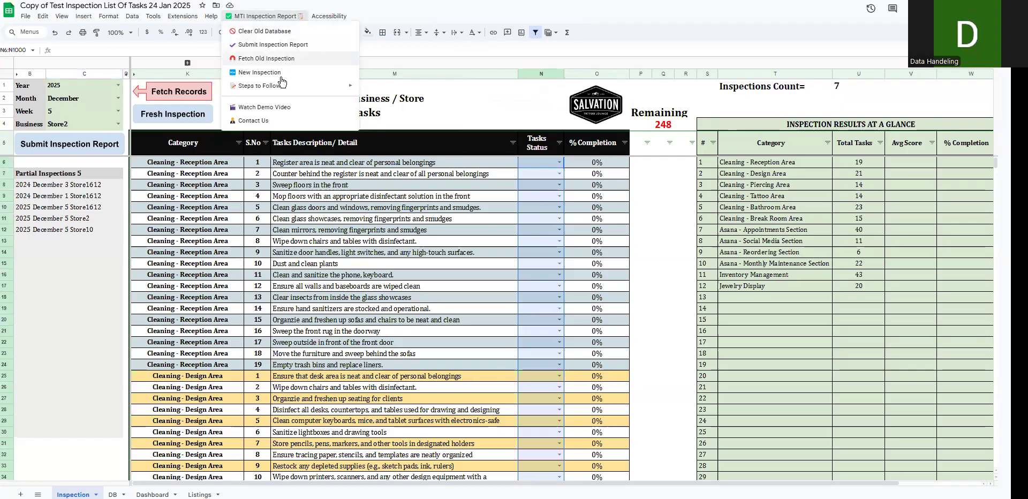
{"action": "mouse_move", "coordinate": [284, 87]}
{"action": "mouse_move", "coordinate": [412, 89]}
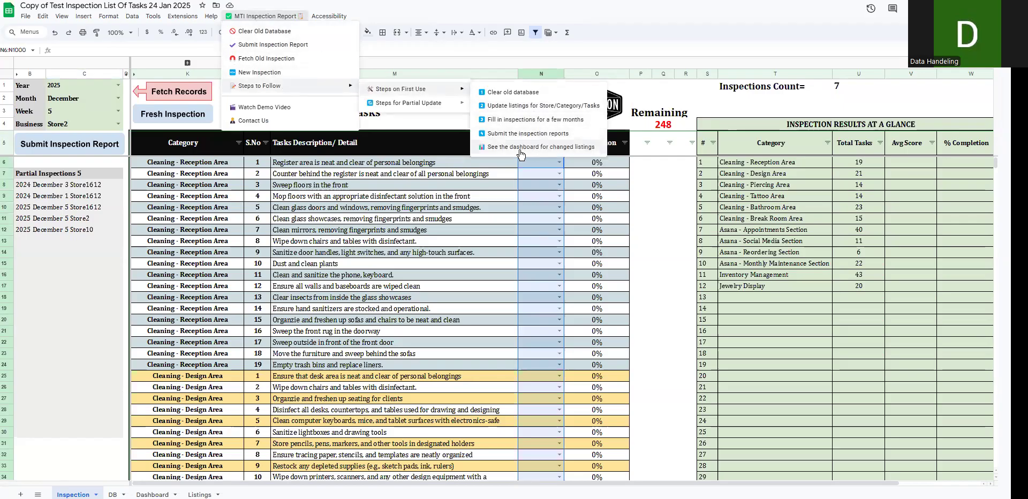
{"action": "left_click", "coordinate": [487, 148]}
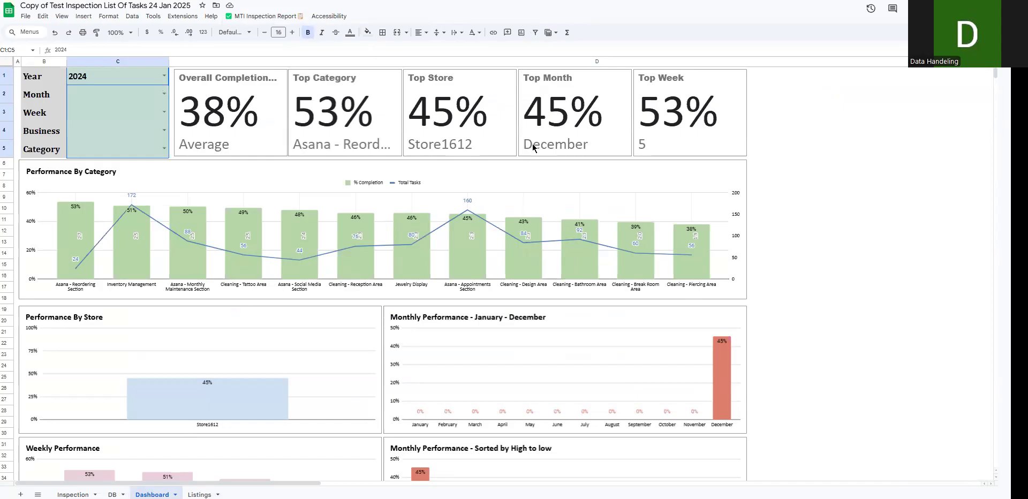
- Filter the dashboard to year 2025 and month December
{"action": "left_click", "coordinate": [159, 80]}
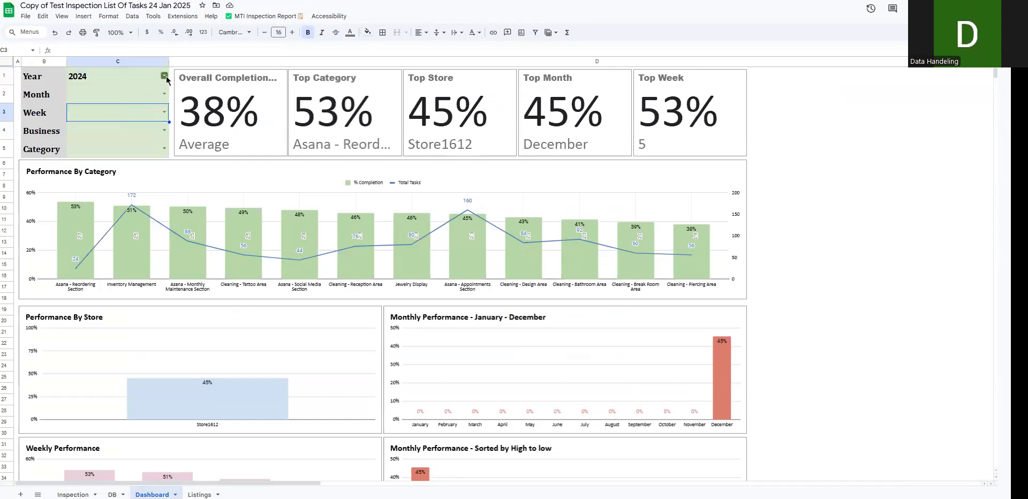
{"action": "left_click", "coordinate": [164, 77]}
{"action": "left_click", "coordinate": [124, 103]}
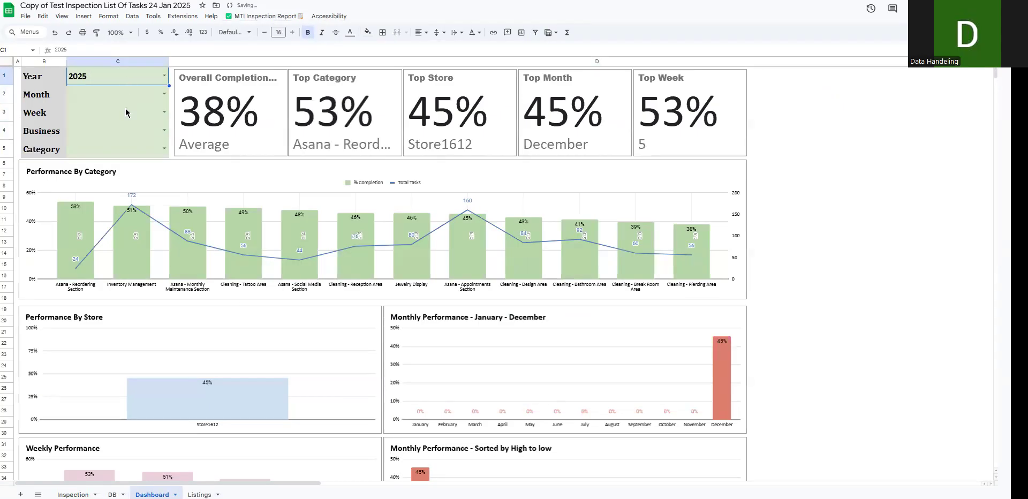
{"action": "left_click", "coordinate": [164, 93]}
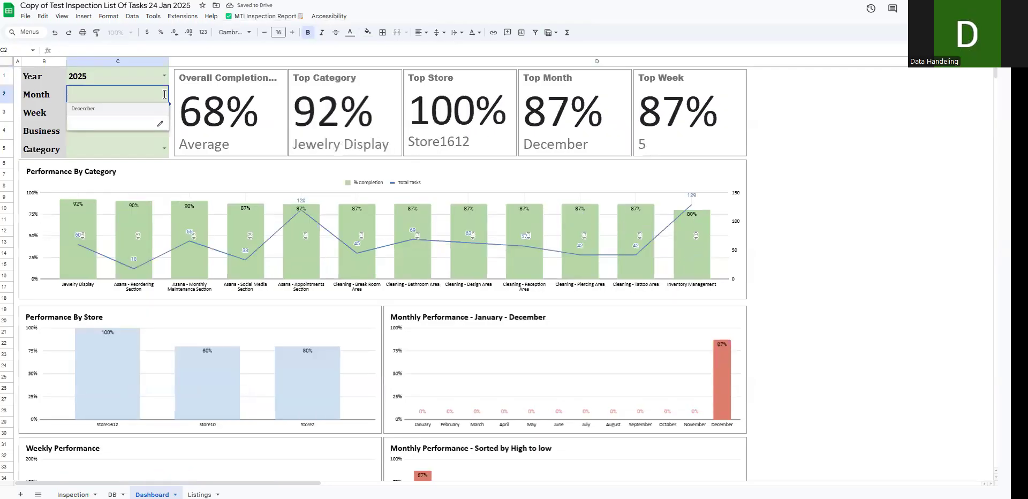
{"action": "left_click", "coordinate": [113, 109]}
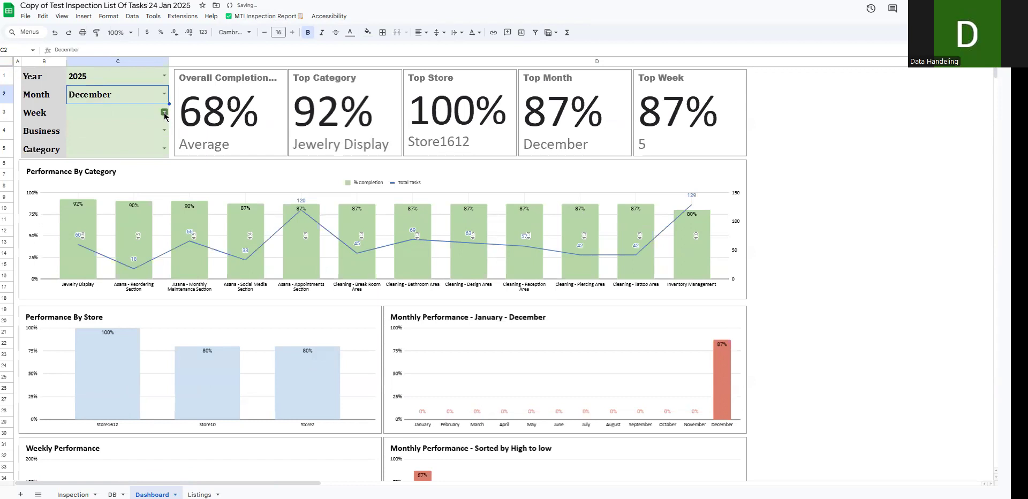
- Try week 4 as a dashboard filter, clear it again, and check the Business options without choosing one
{"action": "left_click", "coordinate": [164, 114]}
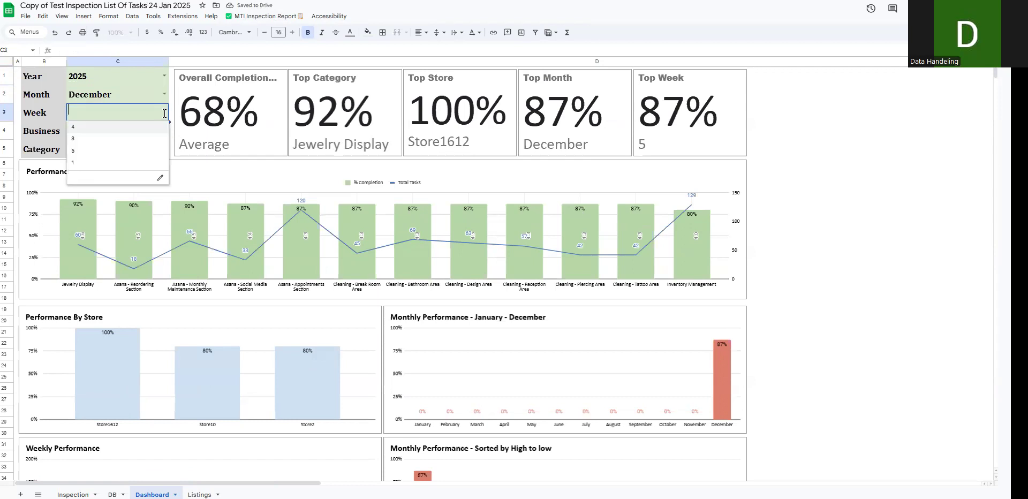
{"action": "left_click", "coordinate": [128, 129]}
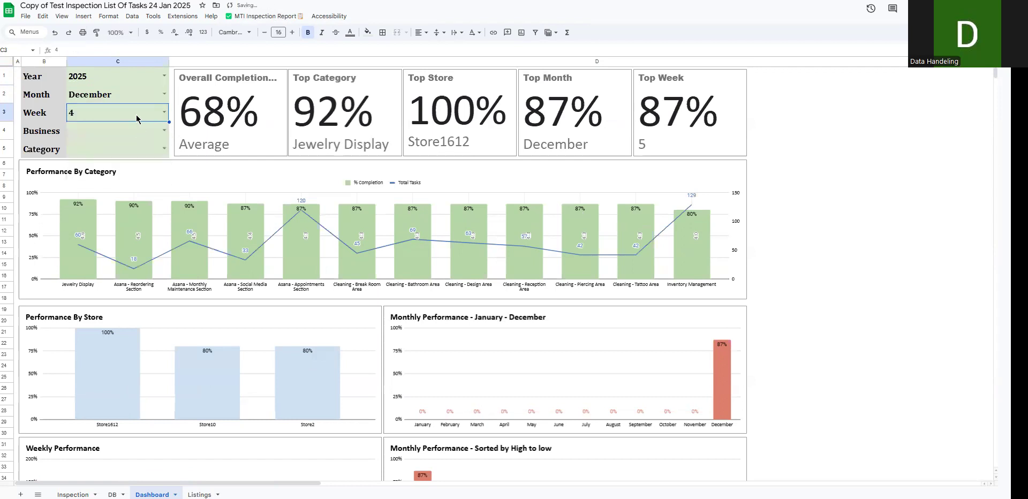
{"action": "left_click", "coordinate": [164, 131]}
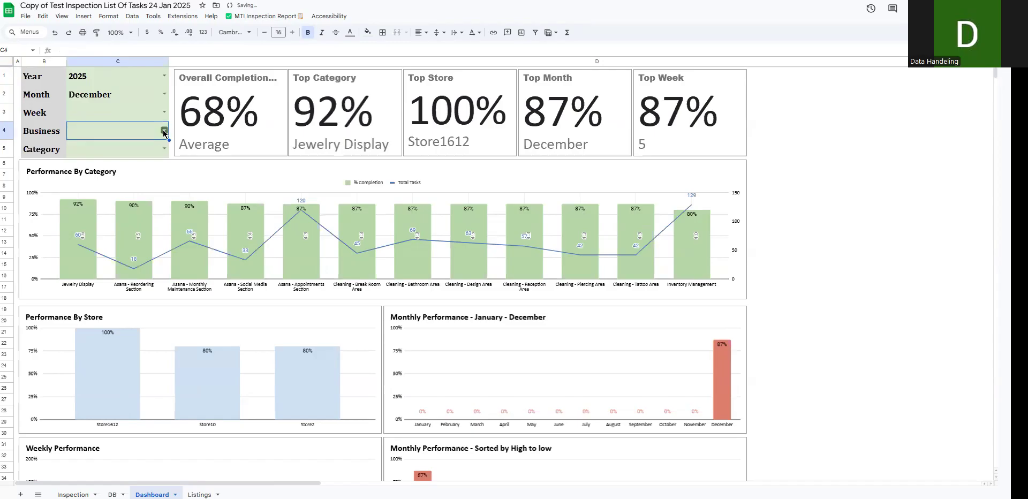
{"action": "left_click", "coordinate": [163, 132]}
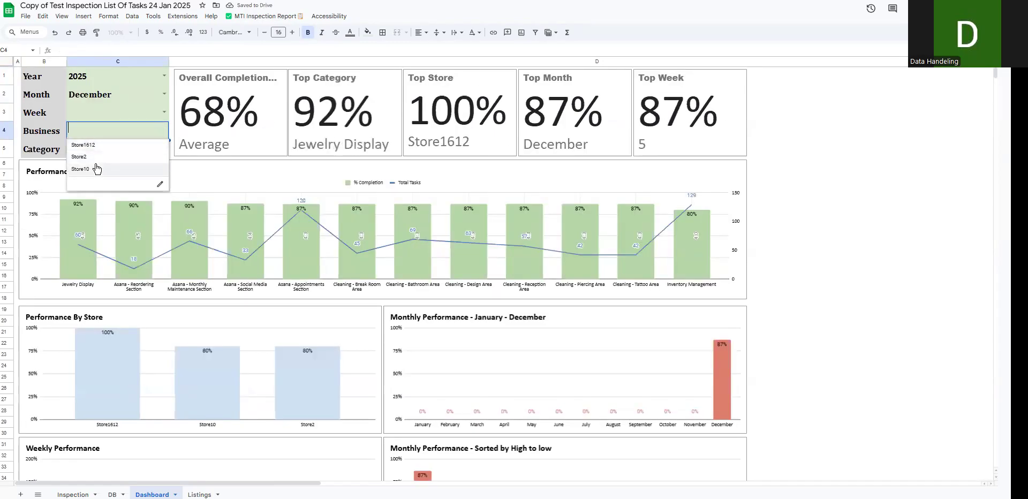
{"action": "left_click", "coordinate": [797, 138]}
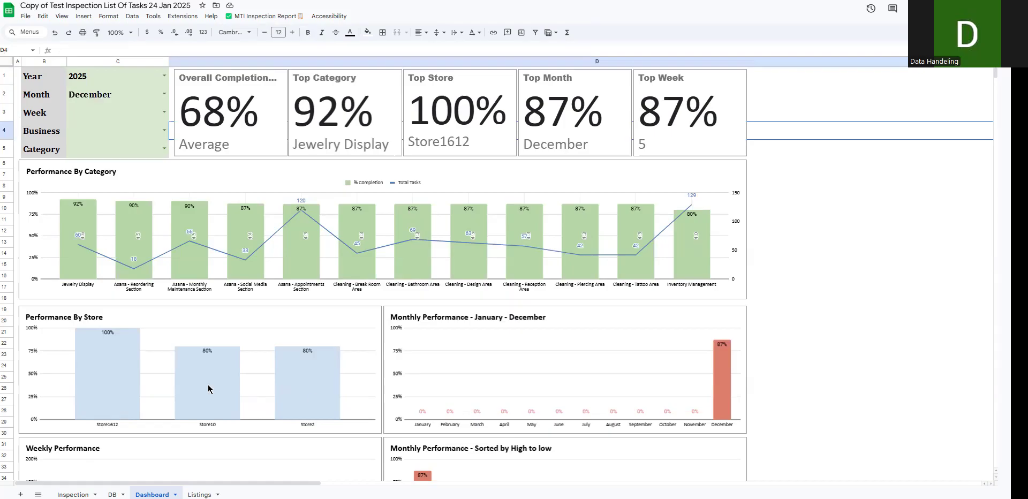
- Look over the December 2025 dashboard charts and the available MTI Inspection Report commands
{"action": "scroll", "coordinate": [698, 386], "scroll_direction": "down", "scroll_amount": 3}
{"action": "scroll", "coordinate": [256, 367], "scroll_direction": "up", "scroll_amount": 3}
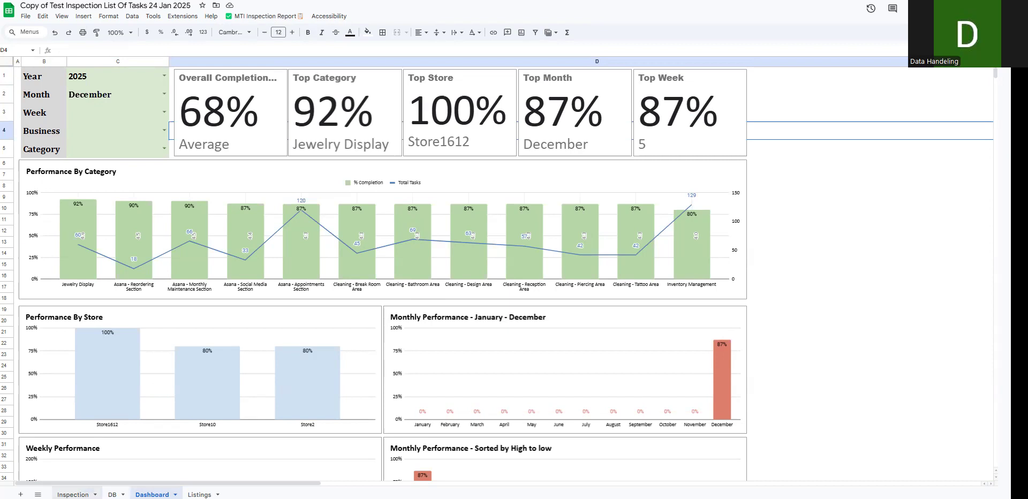
{"action": "left_click", "coordinate": [262, 16]}
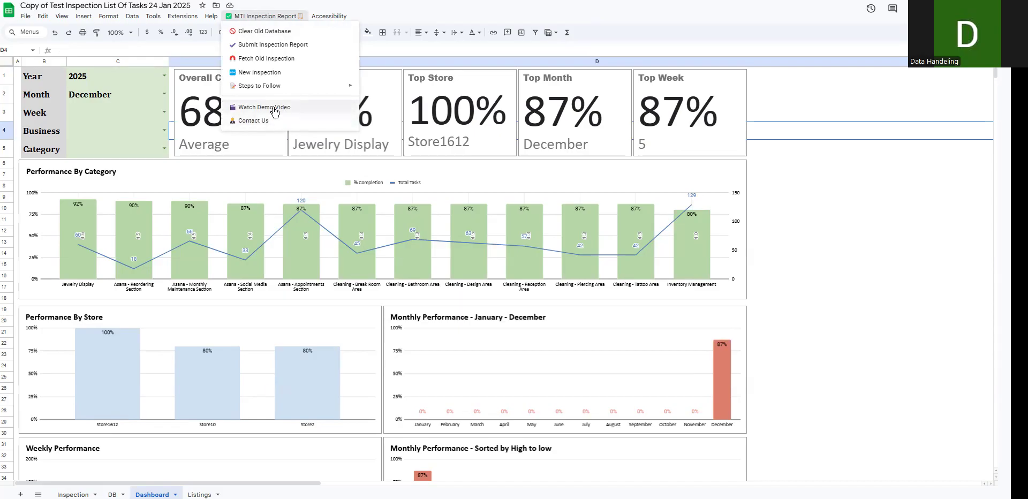
{"action": "left_click", "coordinate": [835, 232]}
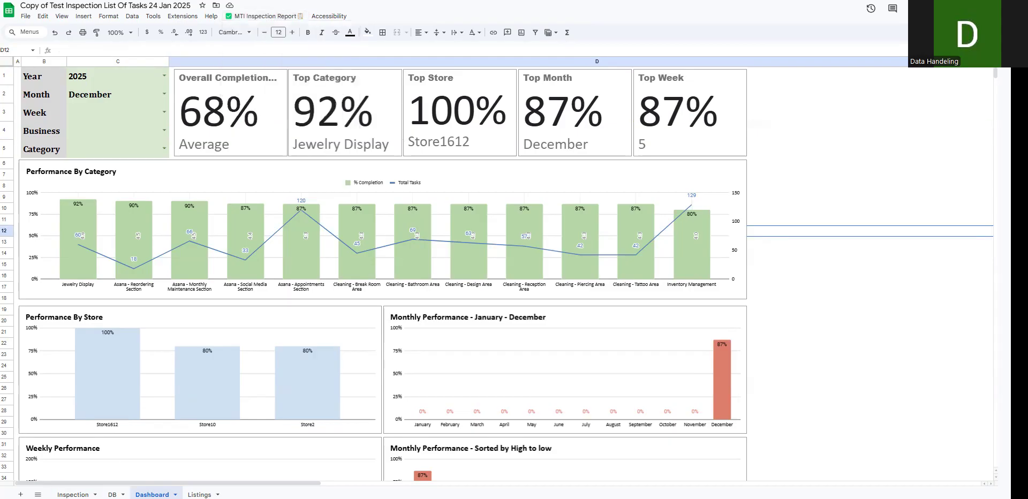
- Return to the Inspection sheet and highlight the partial inspections list, B8:C30
{"action": "left_click", "coordinate": [73, 495]}
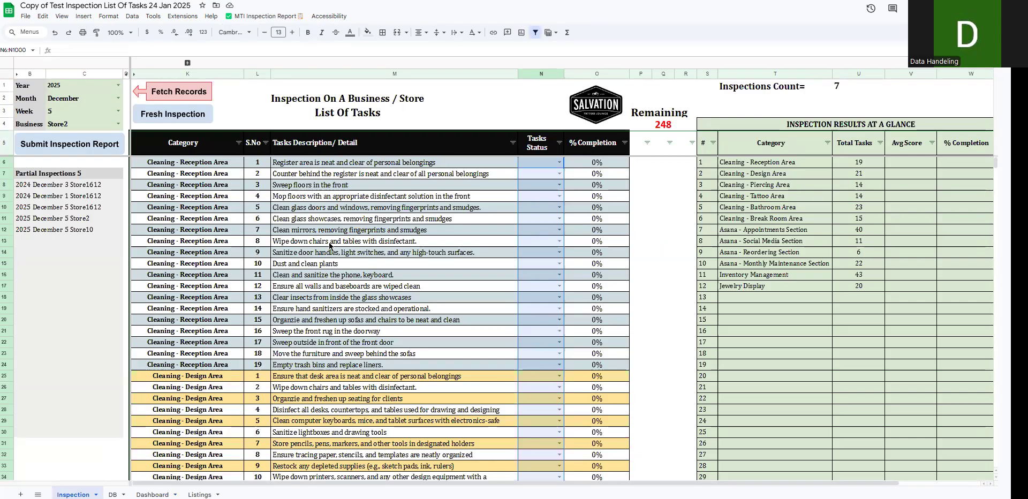
{"action": "left_click_drag", "start_coordinate": [36, 187], "coordinate": [84, 436]}
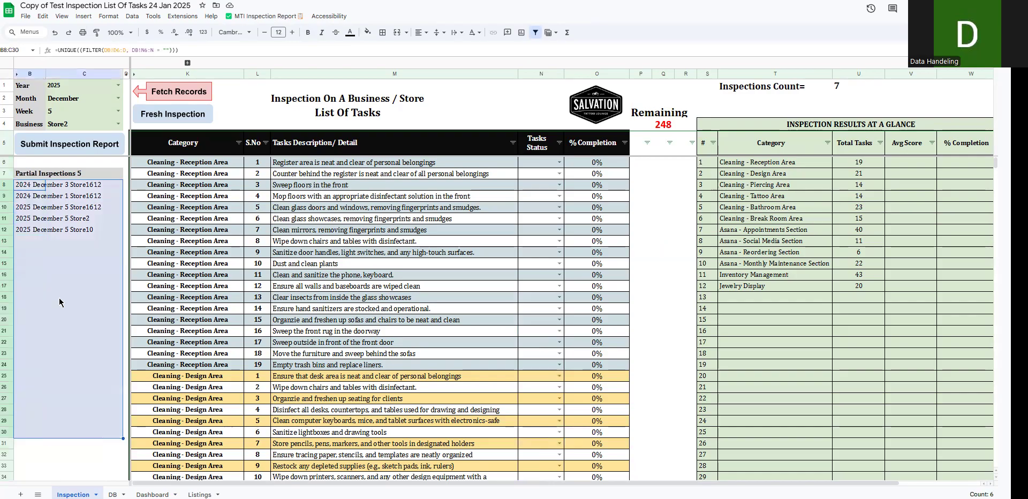
- Highlight the listed partial inspection entries, cells B8:B12, on the Inspection sheet
{"action": "left_click_drag", "start_coordinate": [24, 187], "coordinate": [35, 408]}
{"action": "left_click", "coordinate": [36, 274]}
{"action": "left_click_drag", "start_coordinate": [31, 187], "coordinate": [30, 230]}
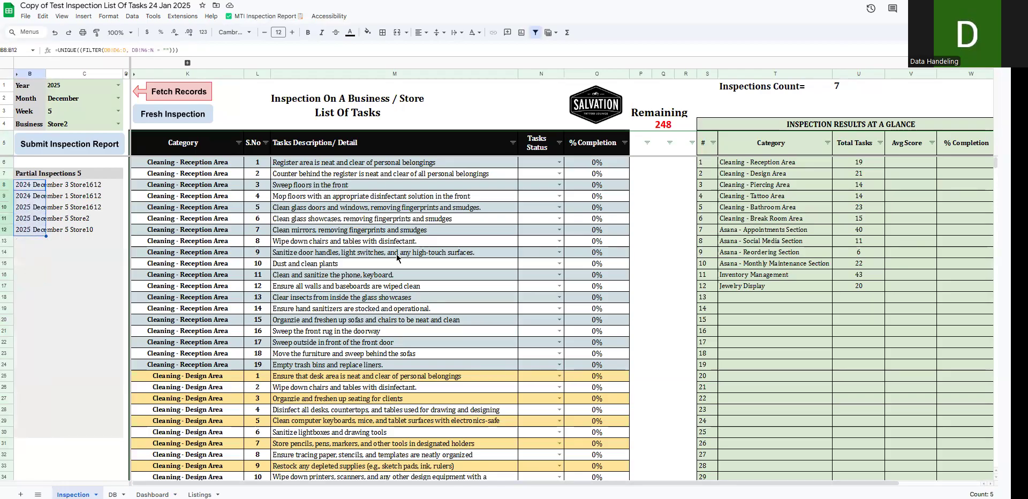
- Look through the task list down to the Inventory Management section, highlight its first seven task descriptions, M191:M197, and return to the first tasks
{"action": "scroll", "coordinate": [330, 290], "scroll_direction": "down", "scroll_amount": 10}
{"action": "scroll", "coordinate": [329, 291], "scroll_direction": "down", "scroll_amount": 12}
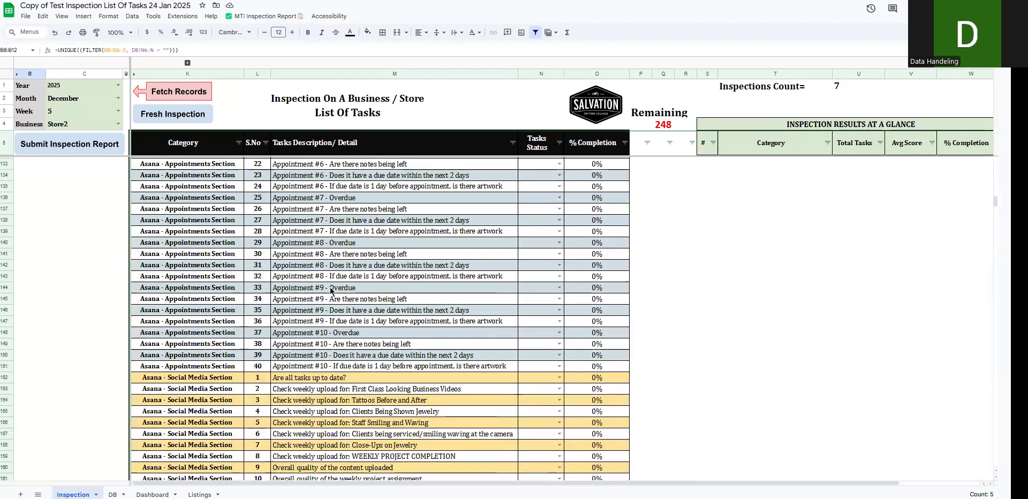
{"action": "scroll", "coordinate": [290, 348], "scroll_direction": "down", "scroll_amount": 12}
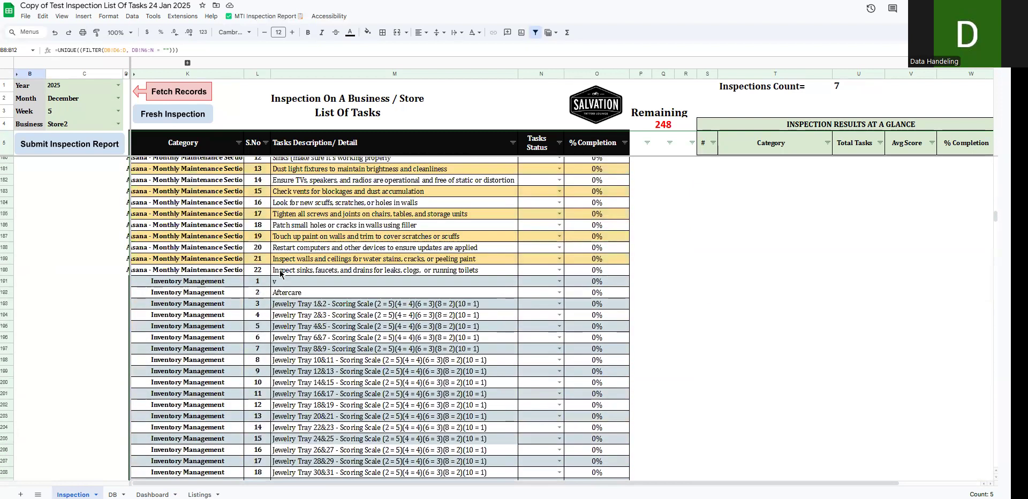
{"action": "left_click_drag", "start_coordinate": [287, 285], "coordinate": [291, 349]}
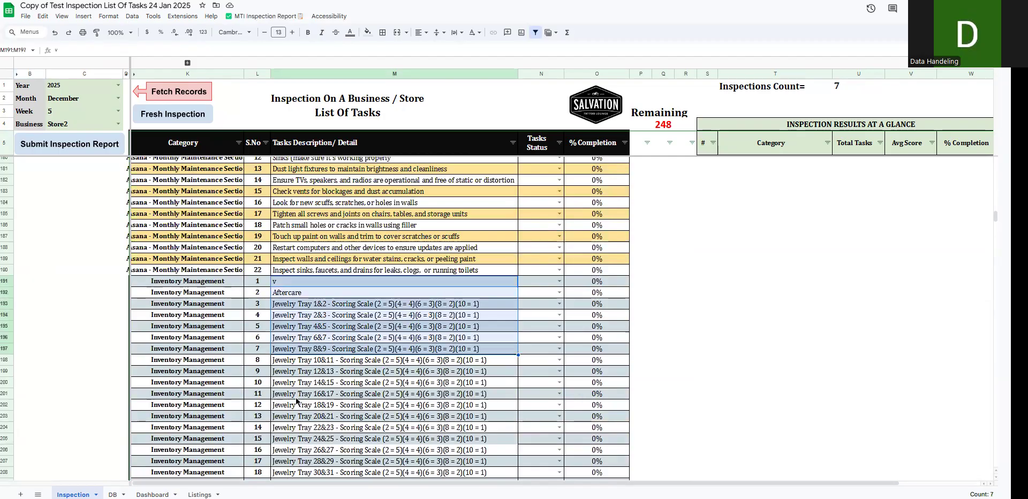
{"action": "scroll", "coordinate": [310, 366], "scroll_direction": "up", "scroll_amount": 5}
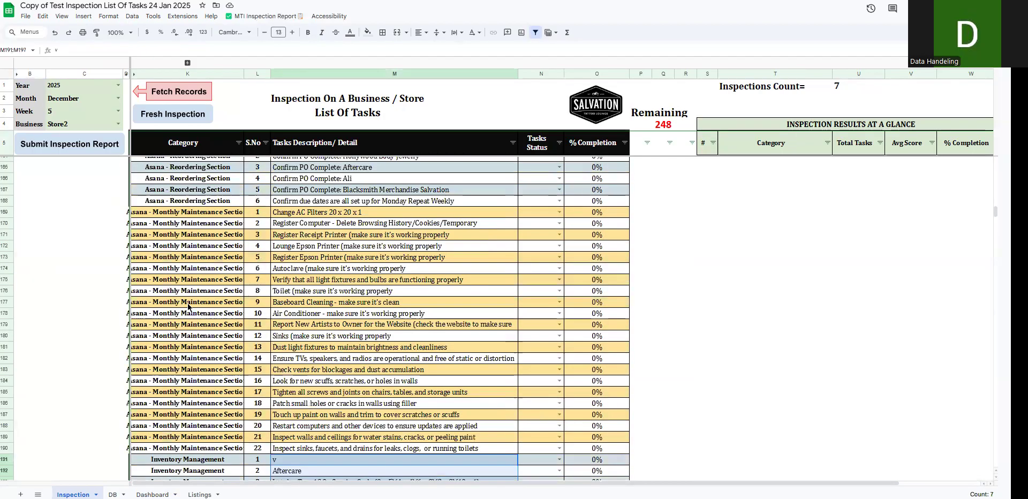
{"action": "scroll", "coordinate": [303, 232], "scroll_direction": "up", "scroll_amount": 10}
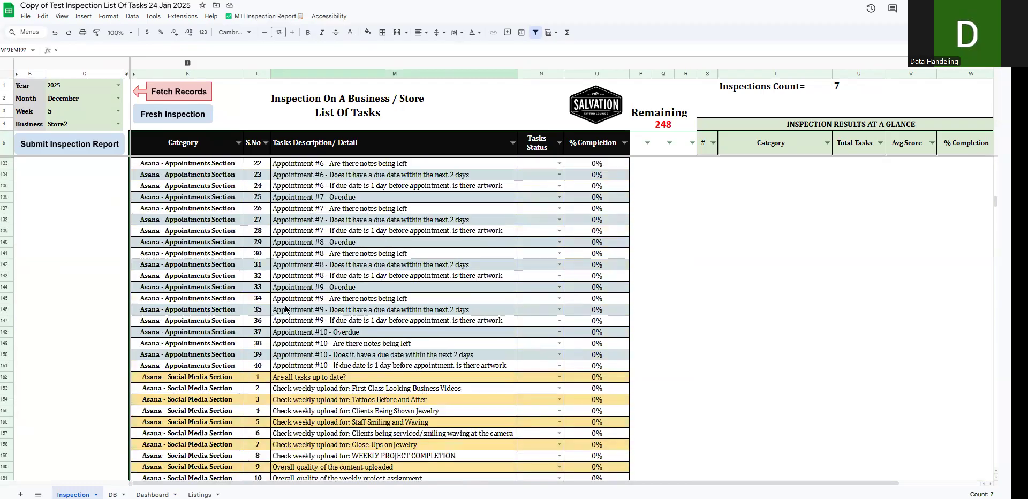
{"action": "scroll", "coordinate": [127, 270], "scroll_direction": "up", "scroll_amount": 20}
{"action": "scroll", "coordinate": [71, 189], "scroll_direction": "up", "scroll_amount": 4}
- Highlight the partial inspections list, B8:C30, and the year, month, week and business selections, C1:C4
{"action": "left_click_drag", "start_coordinate": [72, 189], "coordinate": [71, 381]}
{"action": "left_click_drag", "start_coordinate": [26, 184], "coordinate": [80, 436]}
{"action": "left_click", "coordinate": [76, 88]}
{"action": "left_click_drag", "start_coordinate": [72, 119], "coordinate": [75, 125]}
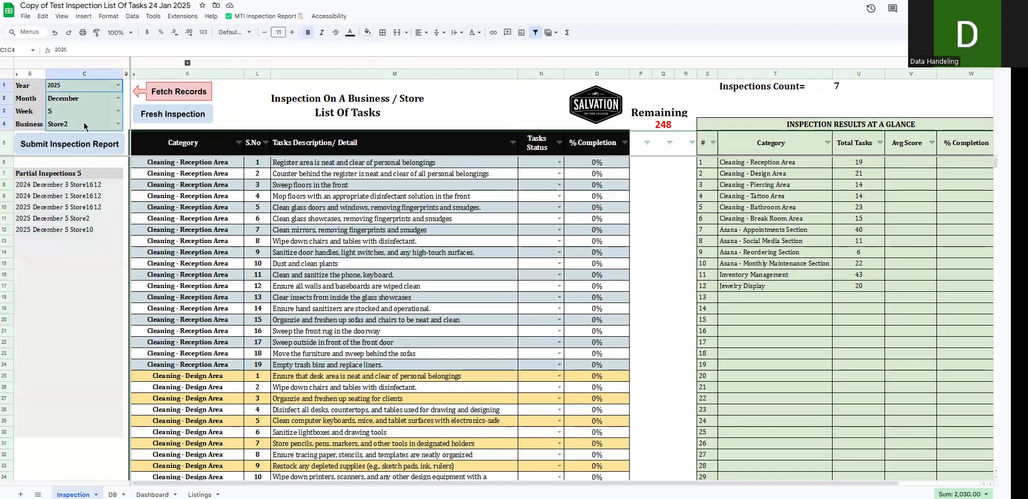